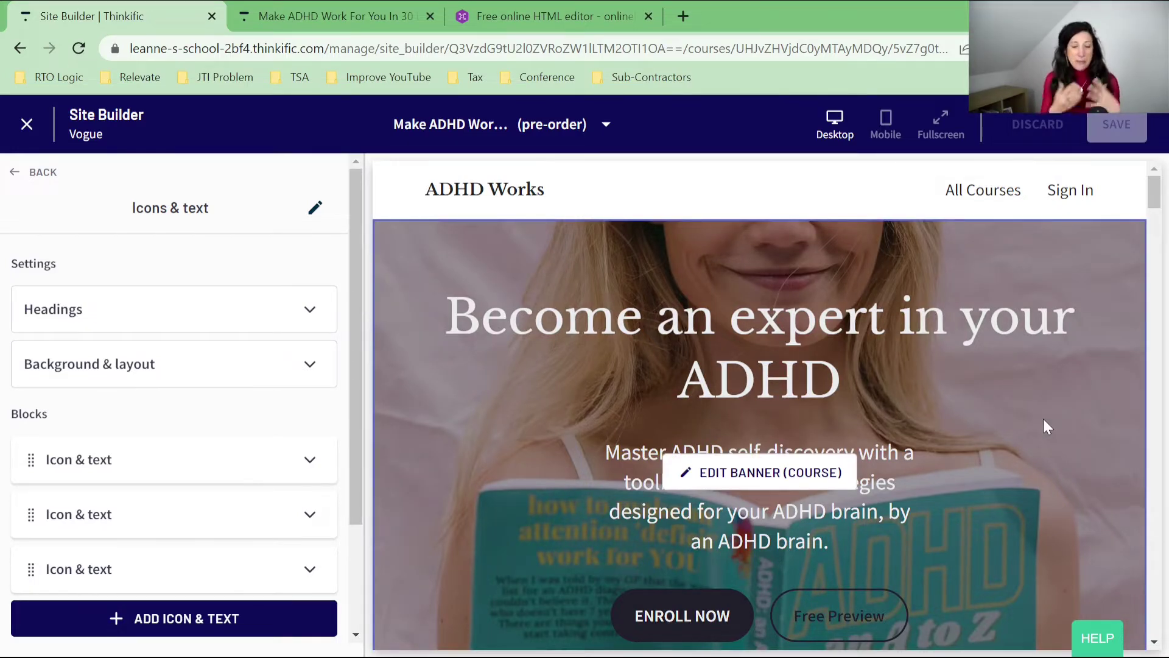
pyautogui.scroll(-2, 1038, 441)
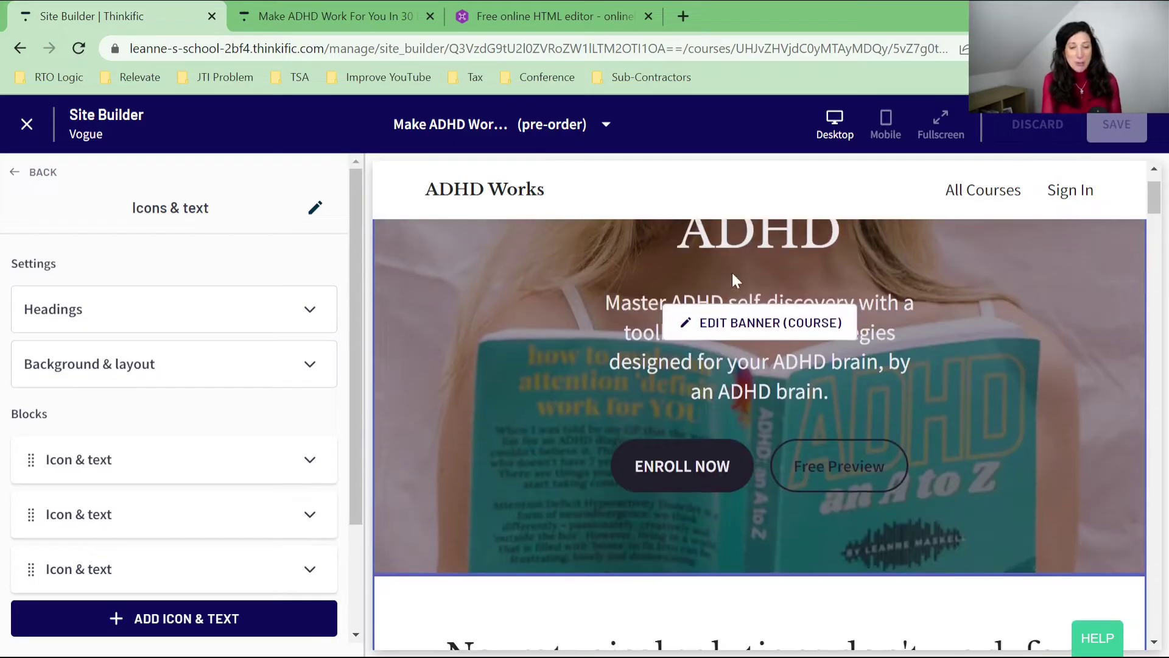
pyautogui.scroll(2, 520, 399)
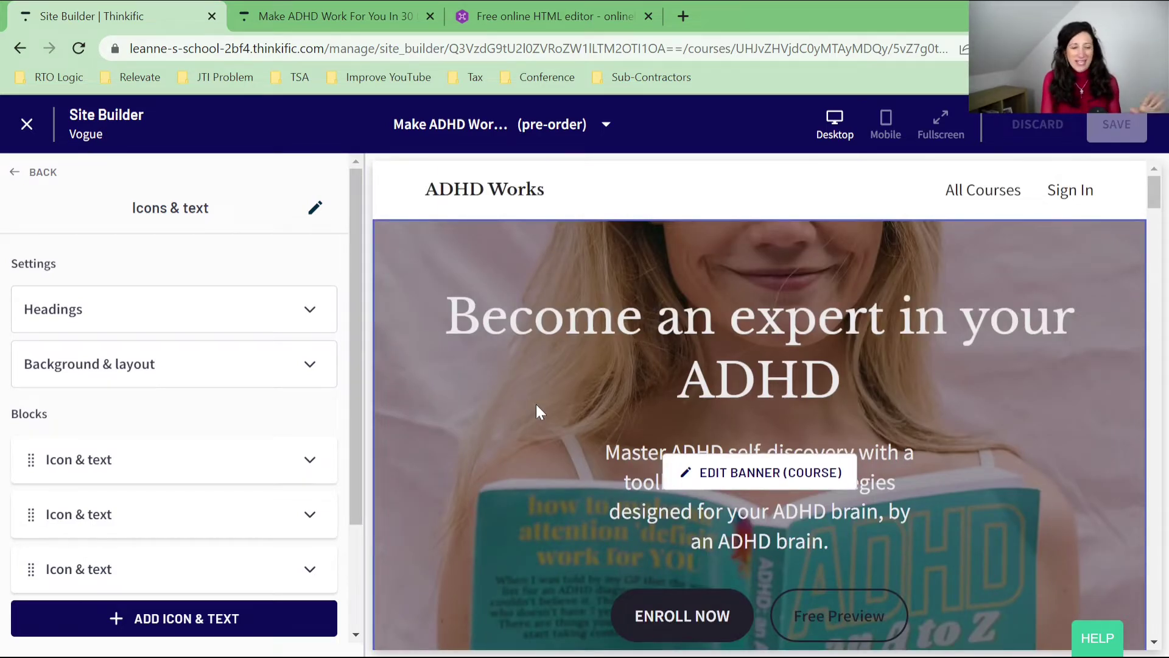
# Review the live ADHD course landing page from its banner through the curriculum, countdown, testimonials and FAQ to the footer
pyautogui.click(291, 13)
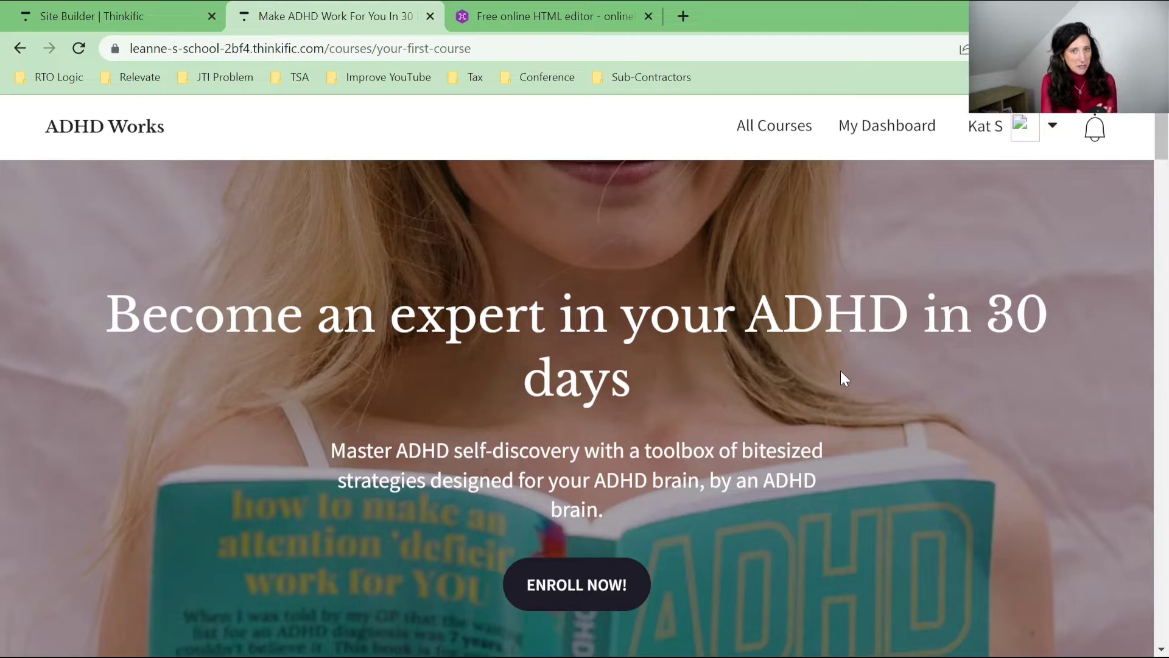
pyautogui.scroll(-5, 712, 375)
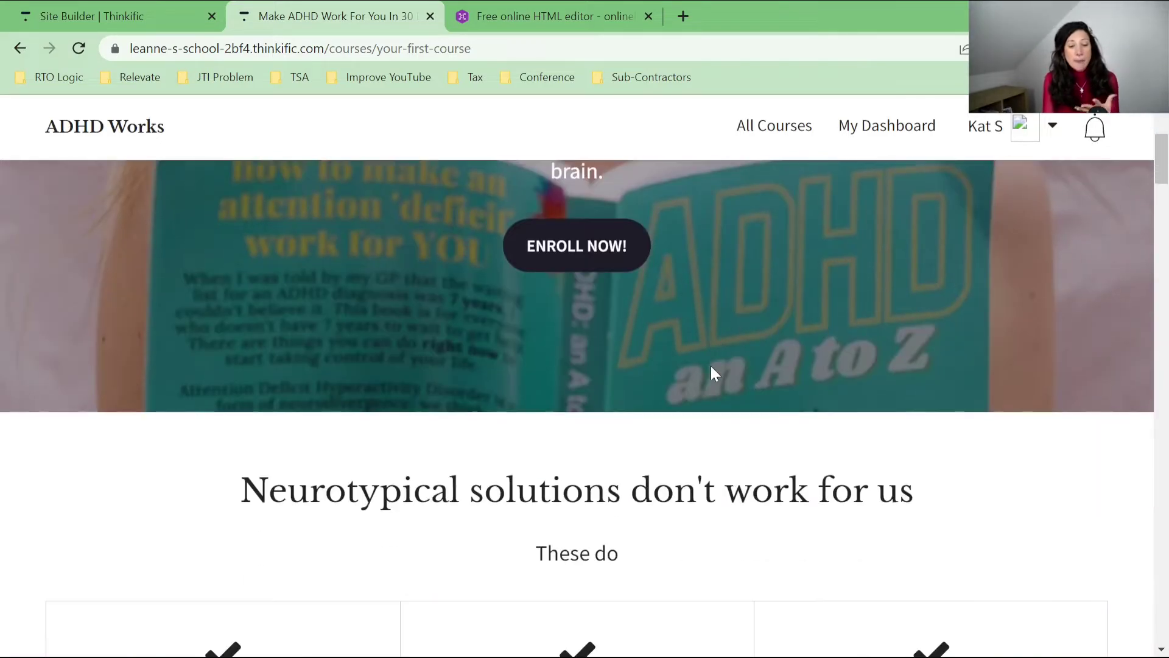
pyautogui.scroll(-15, 711, 366)
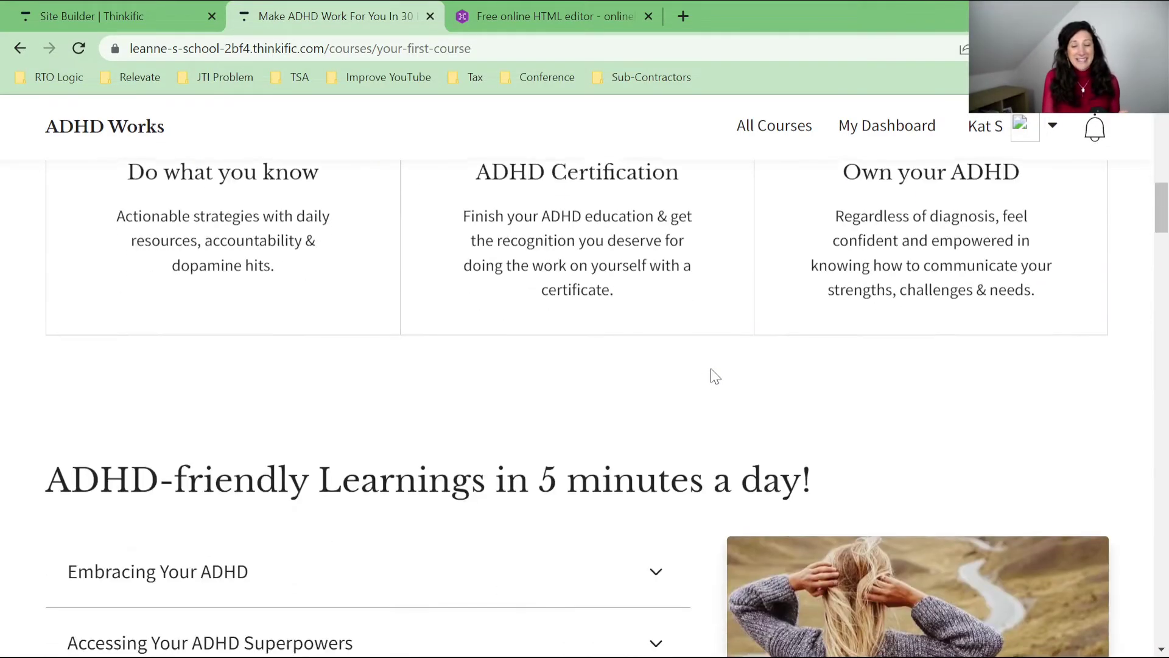
pyautogui.scroll(-12, 715, 376)
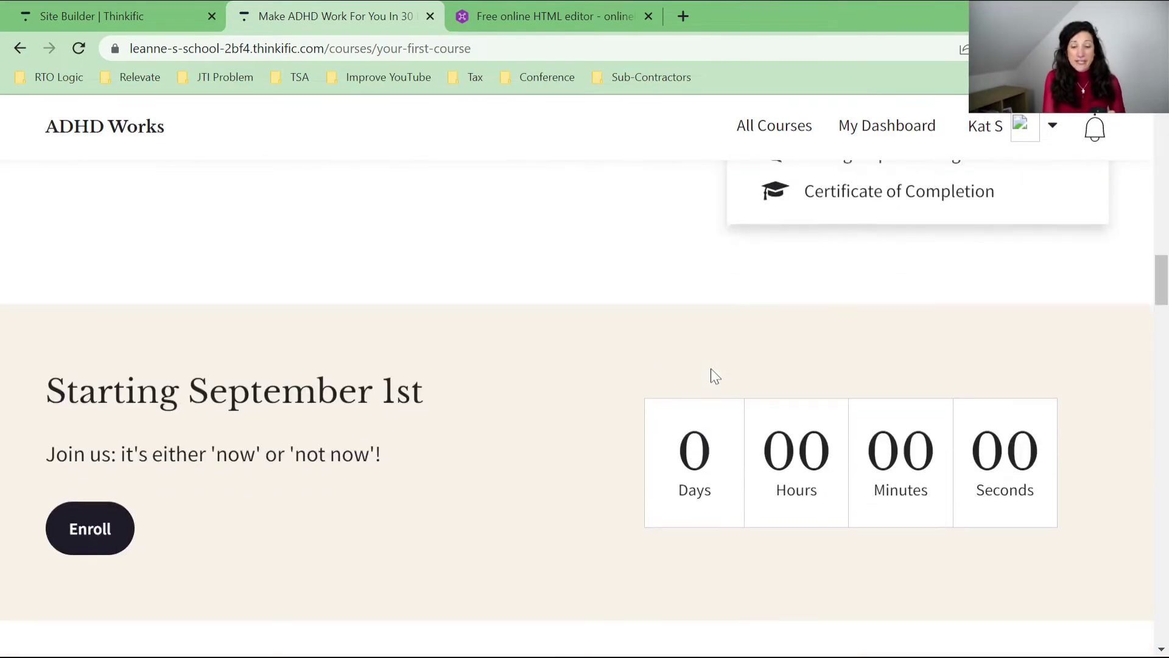
pyautogui.scroll(-4, 713, 379)
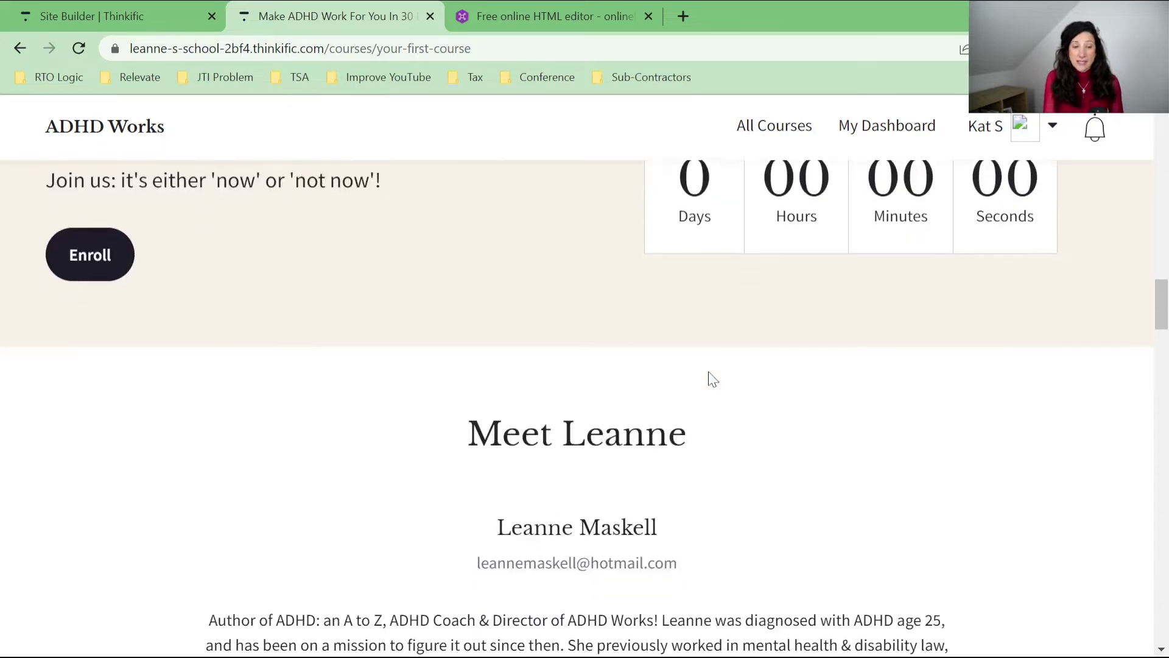
pyautogui.scroll(-12, 711, 393)
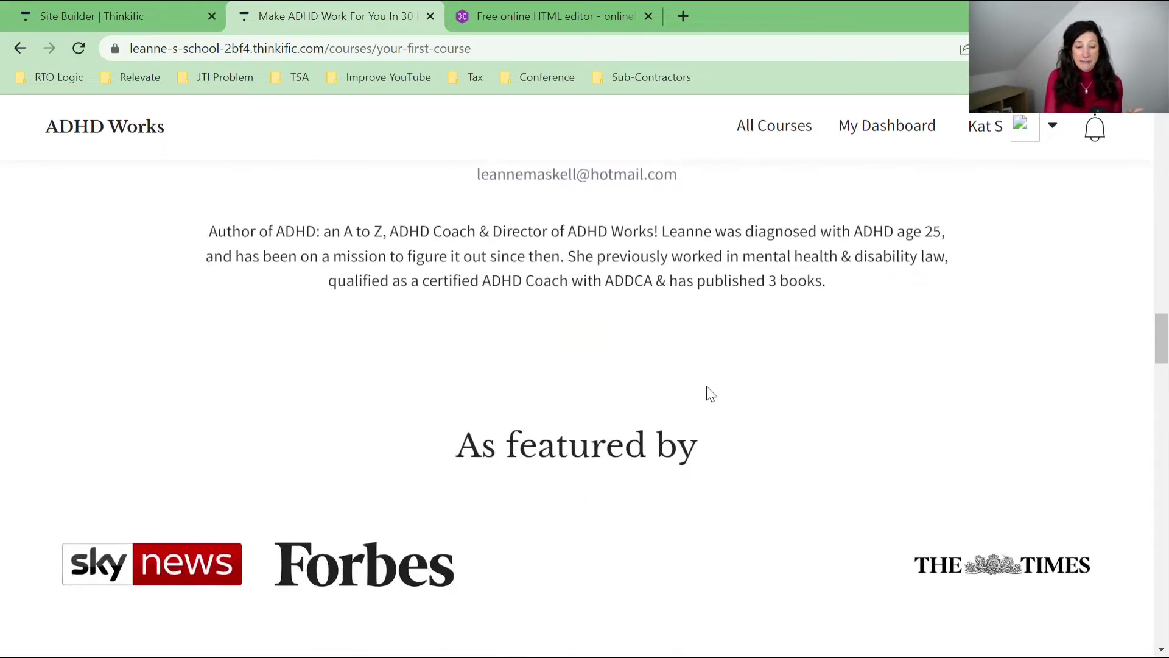
pyautogui.scroll(-9, 711, 394)
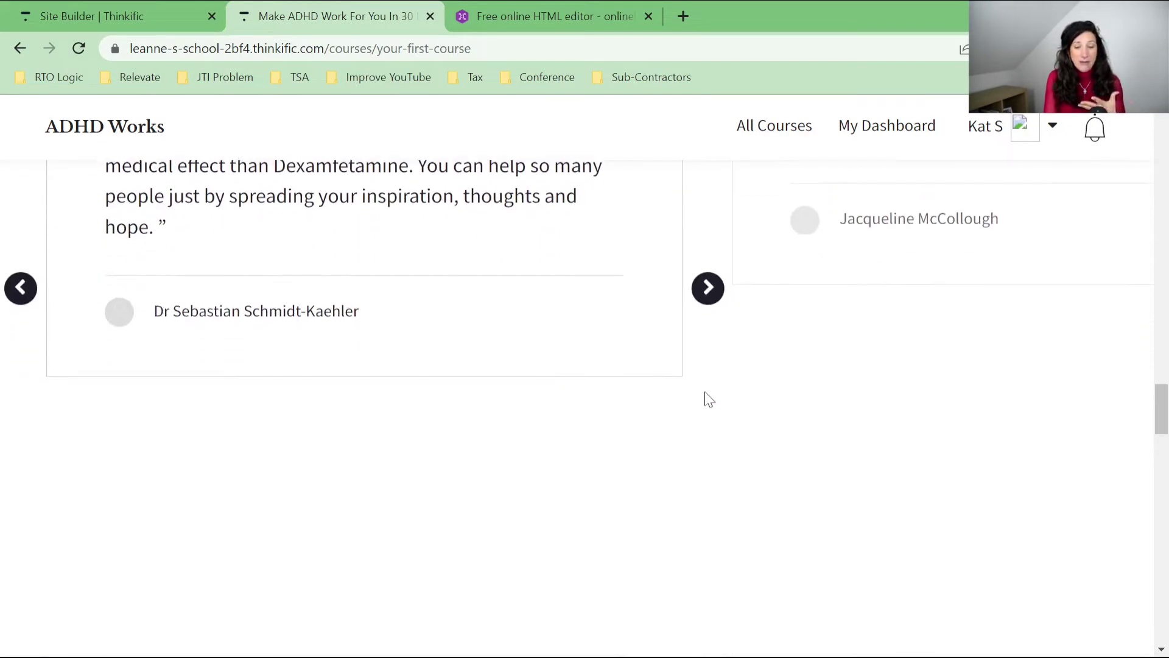
pyautogui.scroll(-10, 708, 405)
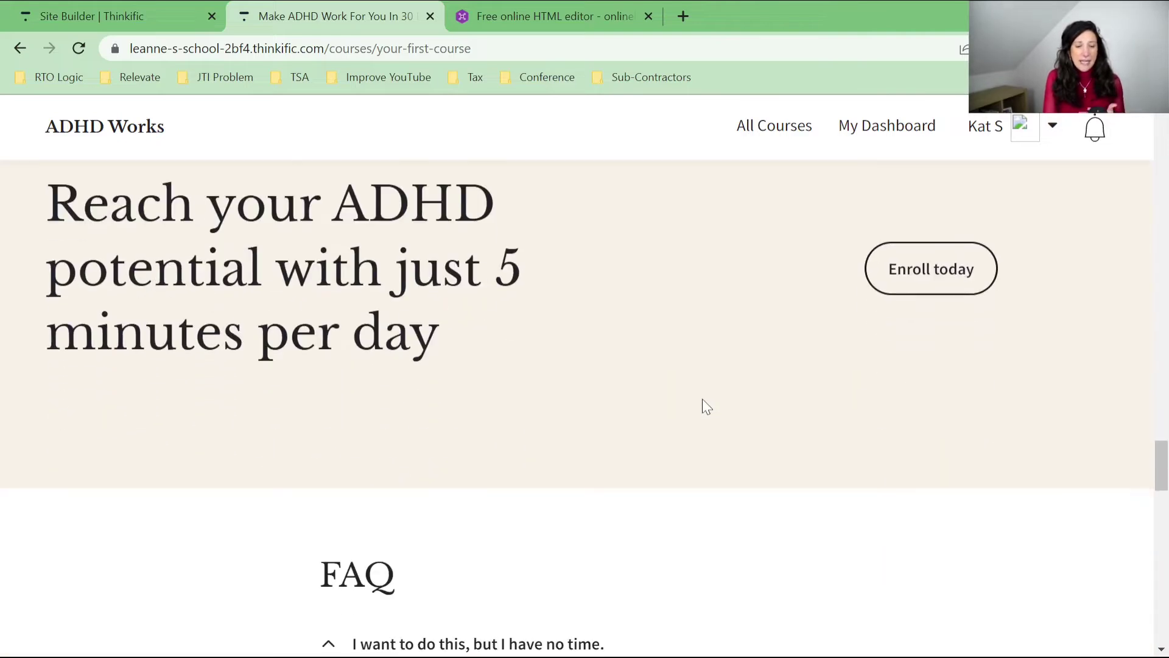
pyautogui.scroll(-15, 705, 409)
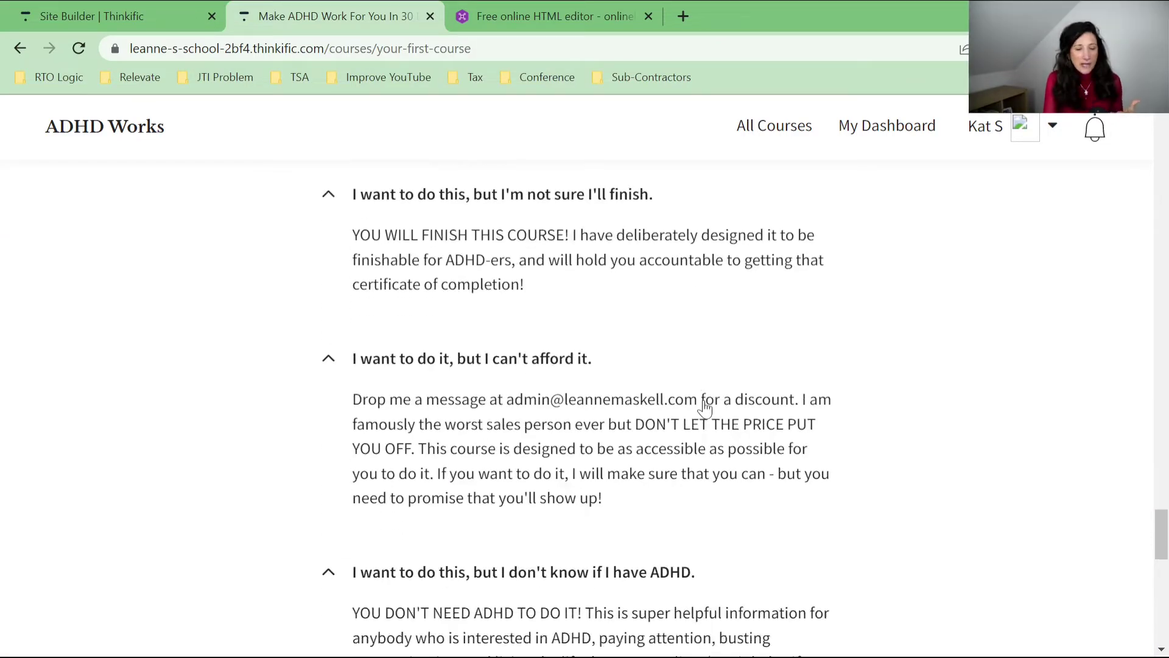
pyautogui.scroll(-4, 705, 408)
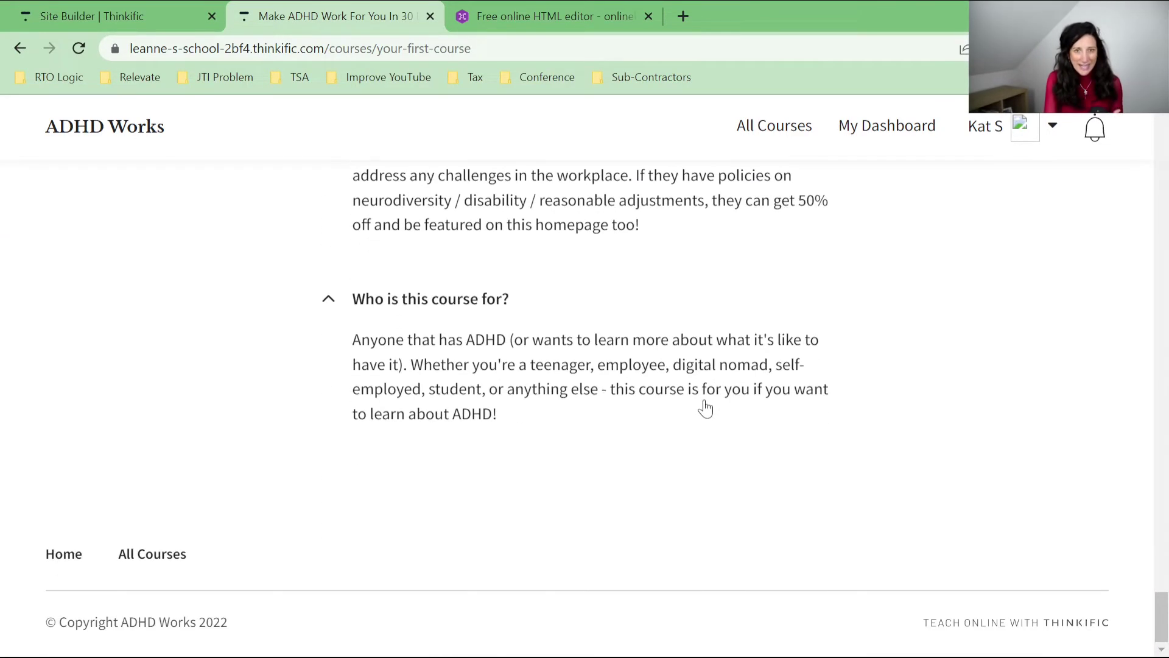
pyautogui.scroll(20, 708, 409)
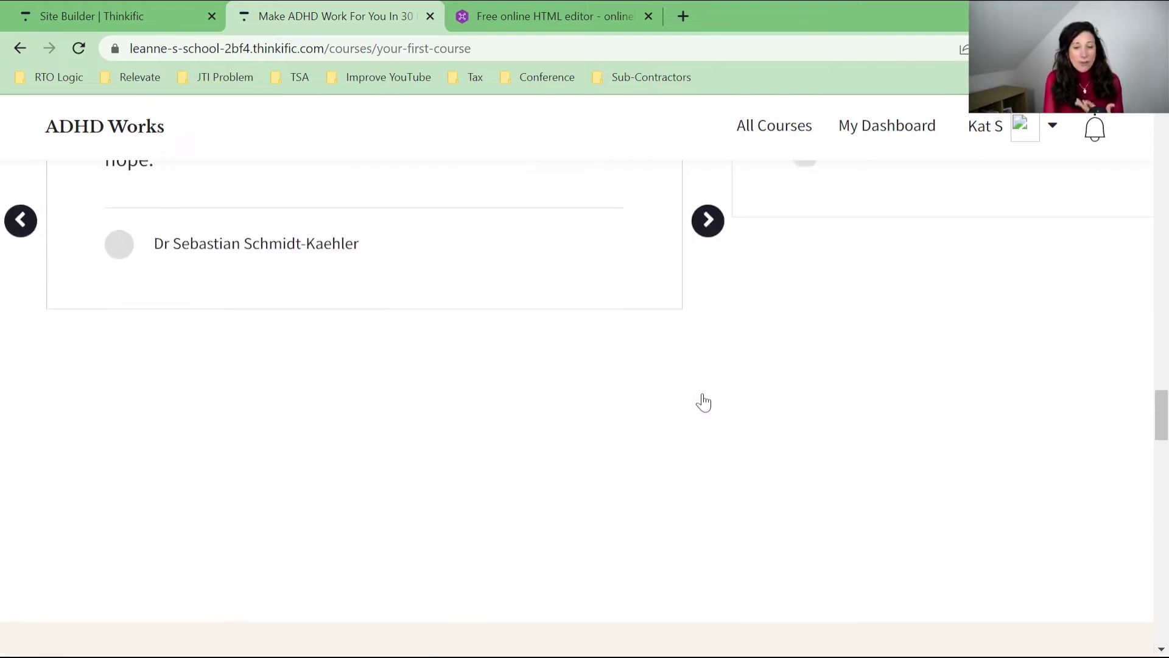
pyautogui.scroll(20, 697, 384)
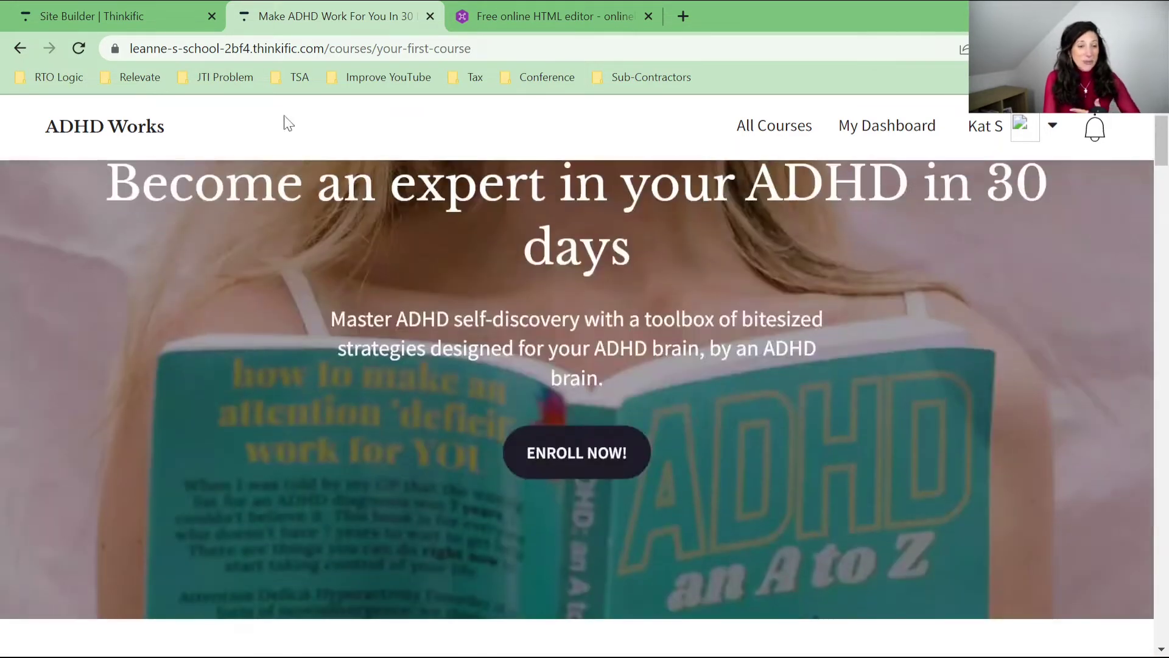
# Return to the Site Builder and leave the Icons & text section for the page's section list
pyautogui.click(94, 14)
pyautogui.scroll(-3, 230, 451)
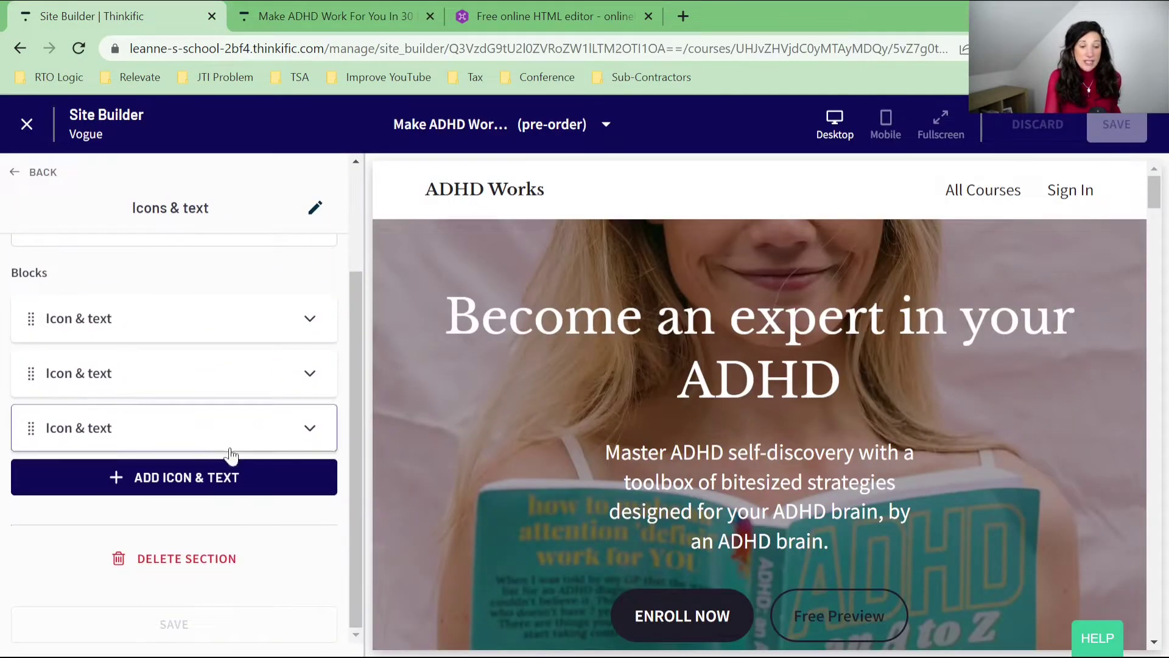
pyautogui.scroll(3, 115, 433)
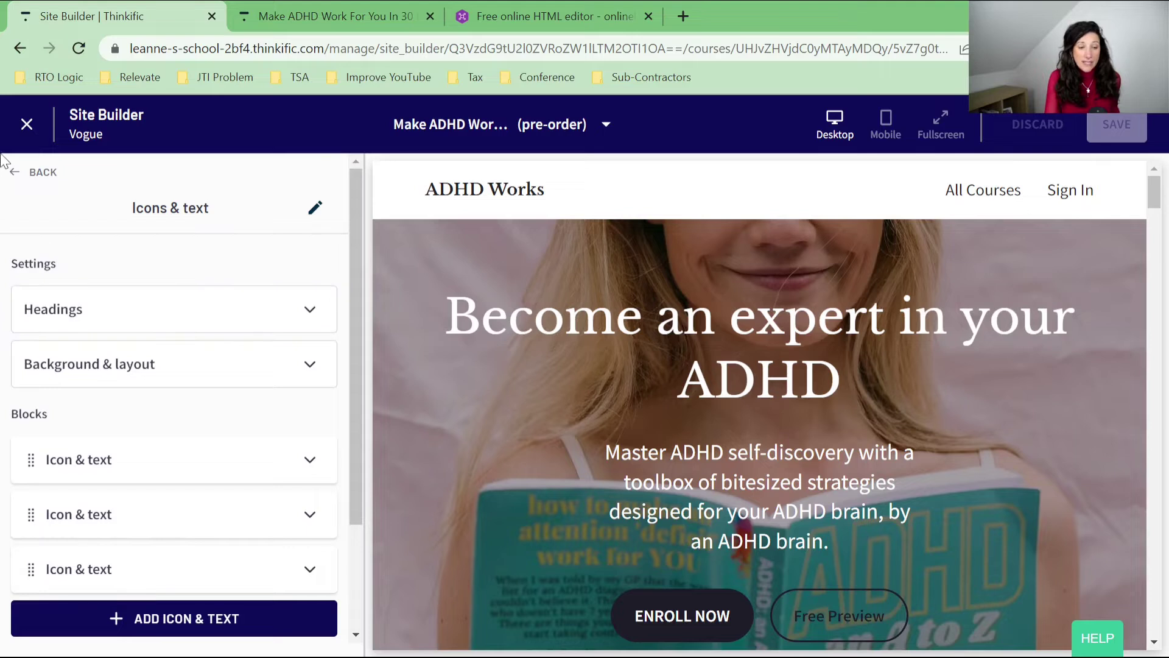
pyautogui.click(20, 176)
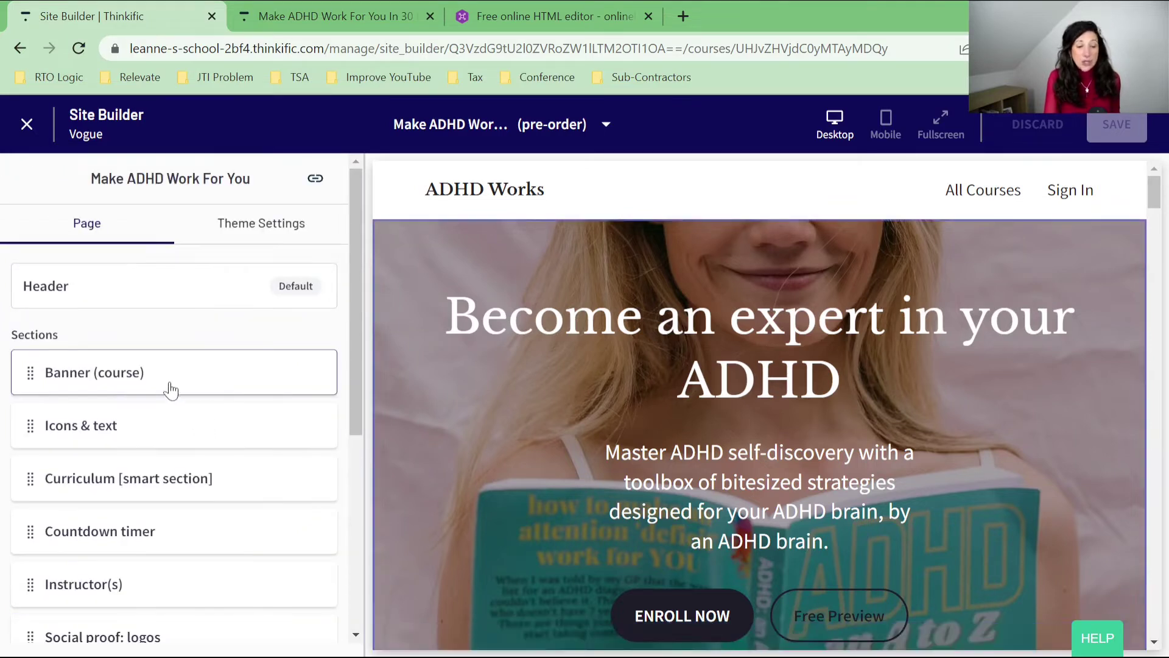
# Browse the section types available for adding to the page, and close the selection without adding one
pyautogui.scroll(-1, 172, 390)
pyautogui.scroll(-3, 174, 389)
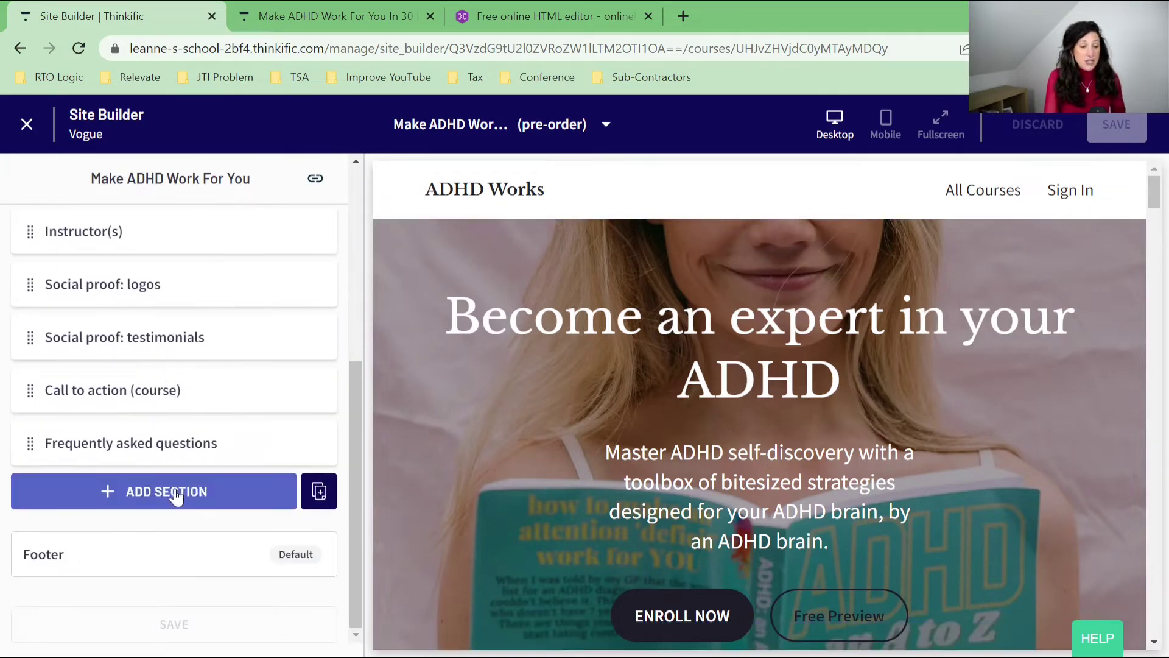
pyautogui.click(174, 494)
pyautogui.scroll(-5, 542, 399)
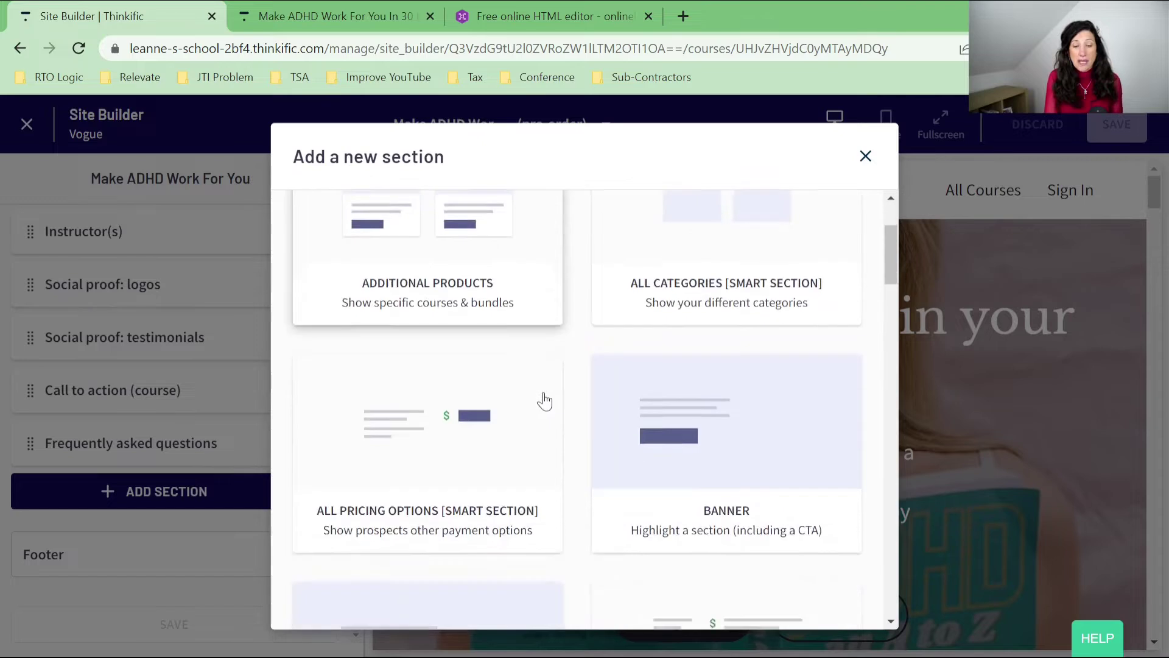
pyautogui.scroll(-14, 568, 388)
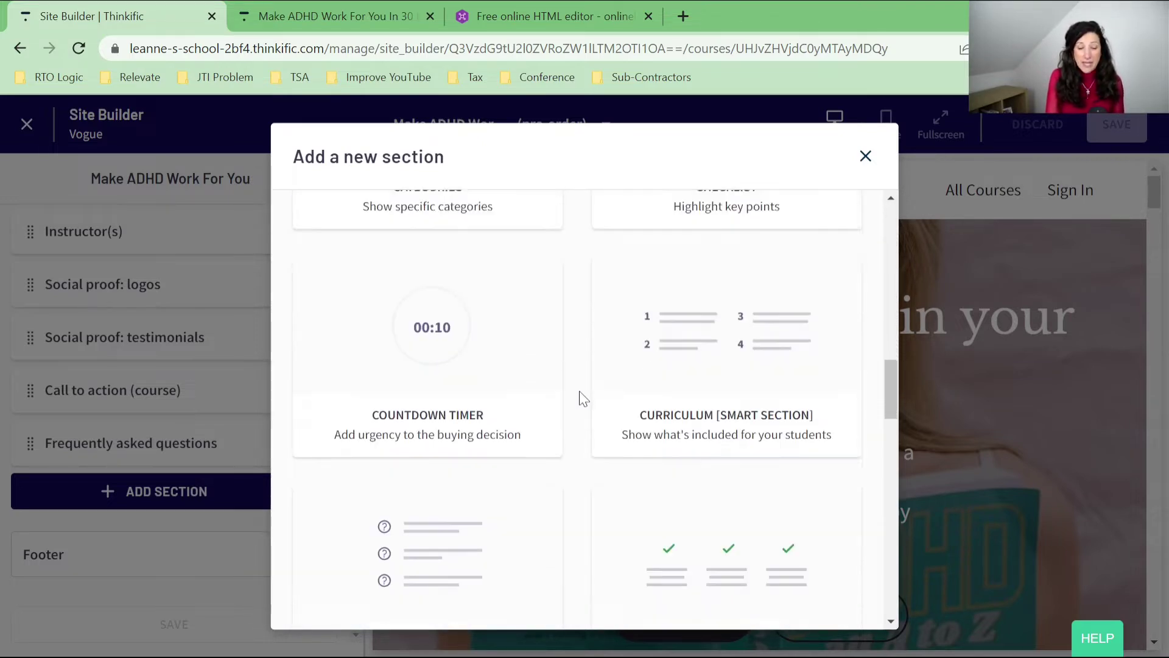
pyautogui.scroll(-8, 583, 399)
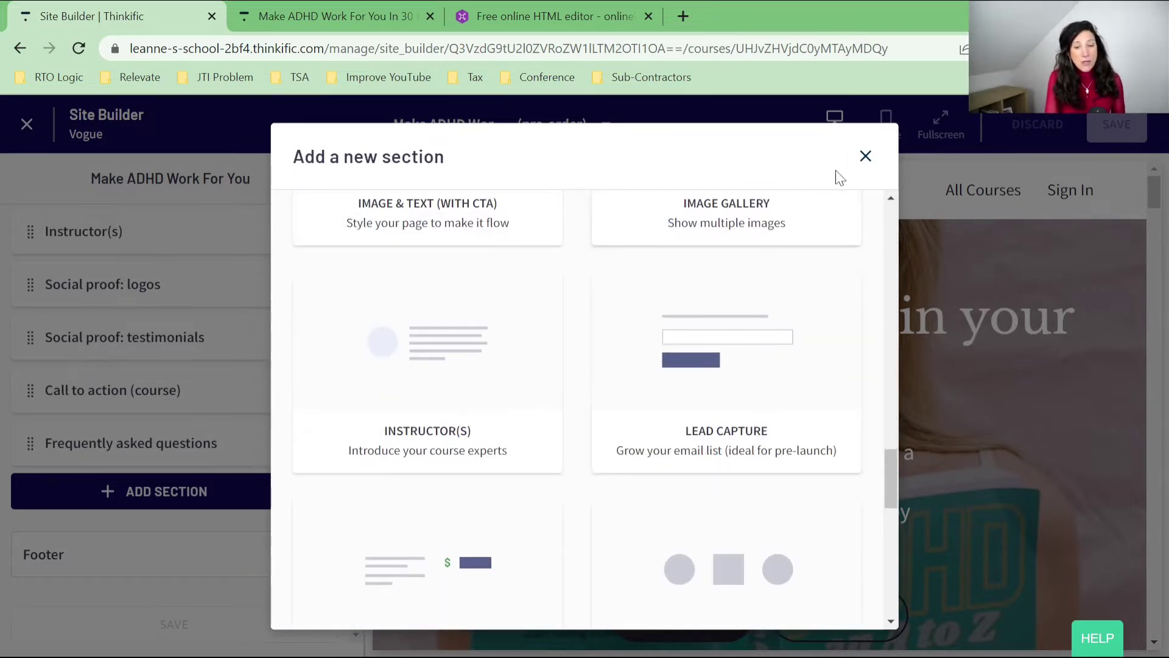
pyautogui.click(865, 156)
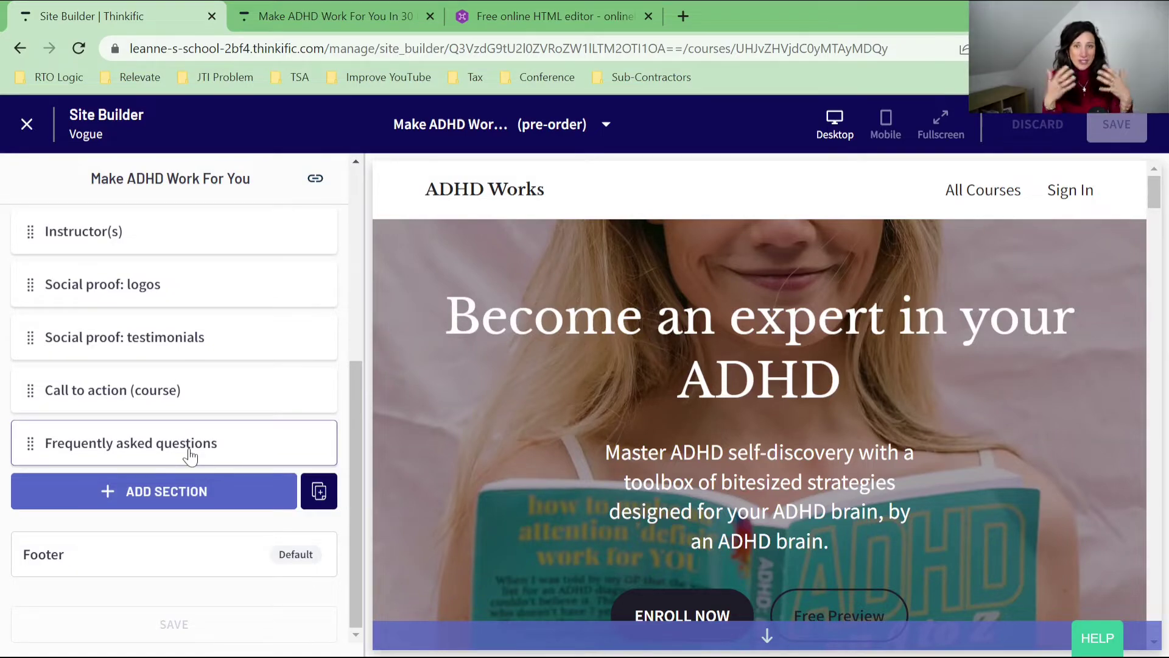
# Inspect the Social proof: testimonials section and its first testimonial's name, avatar and text settings, and return to the section list
pyautogui.scroll(2, 190, 456)
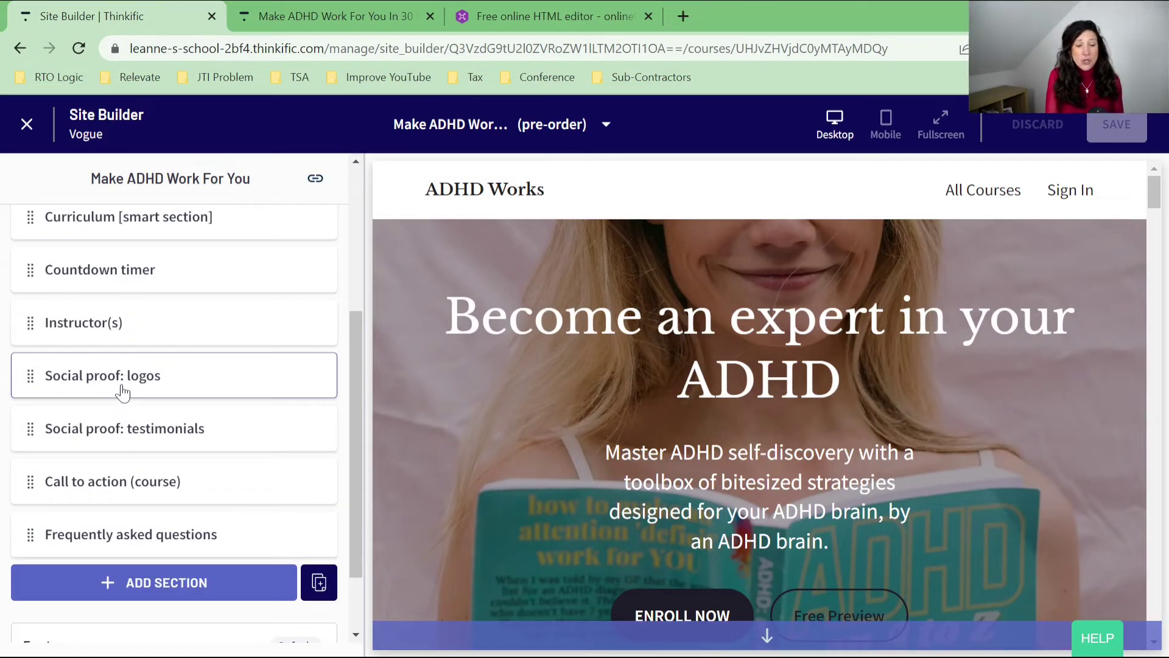
pyautogui.scroll(-15, 639, 454)
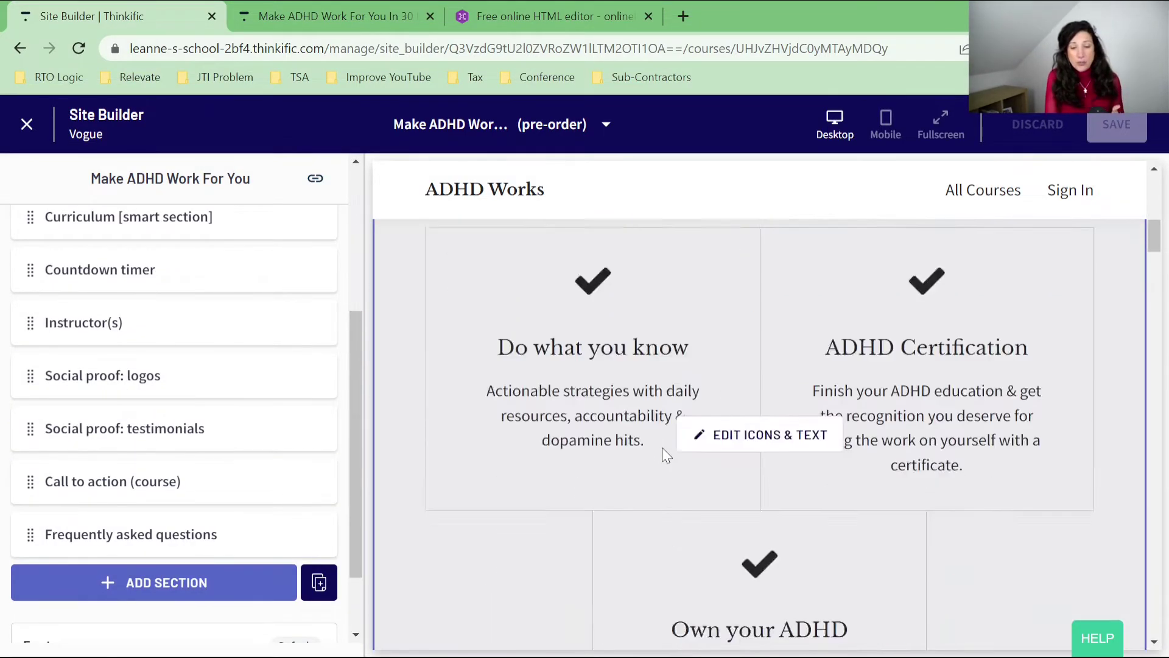
pyautogui.click(67, 428)
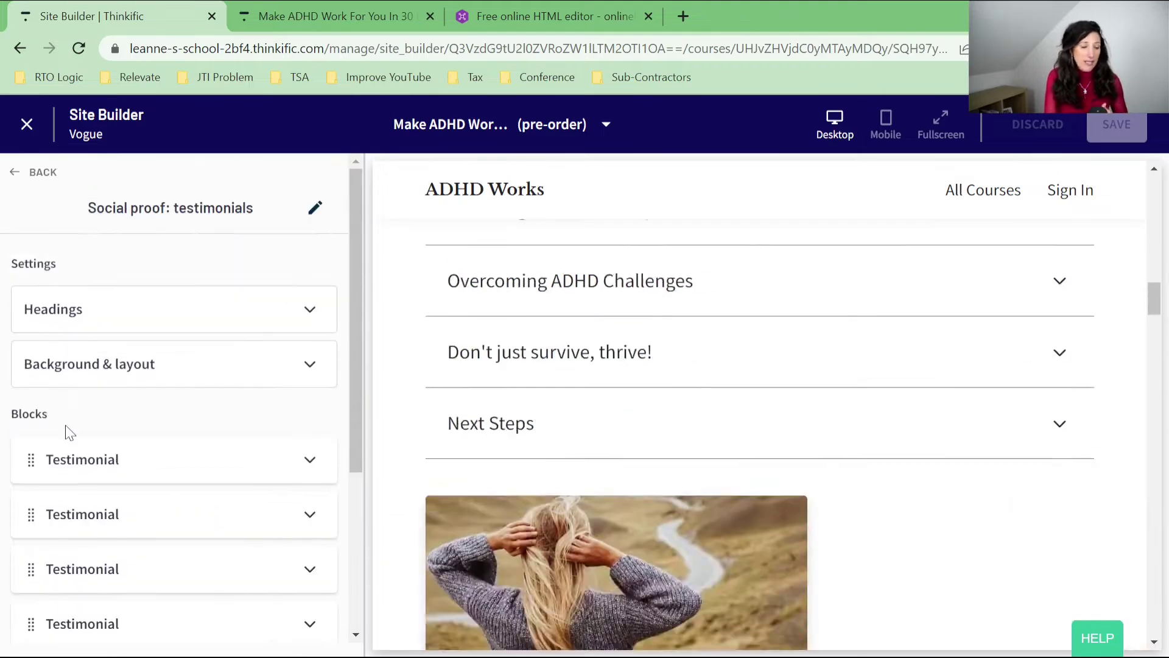
pyautogui.scroll(-3, 139, 425)
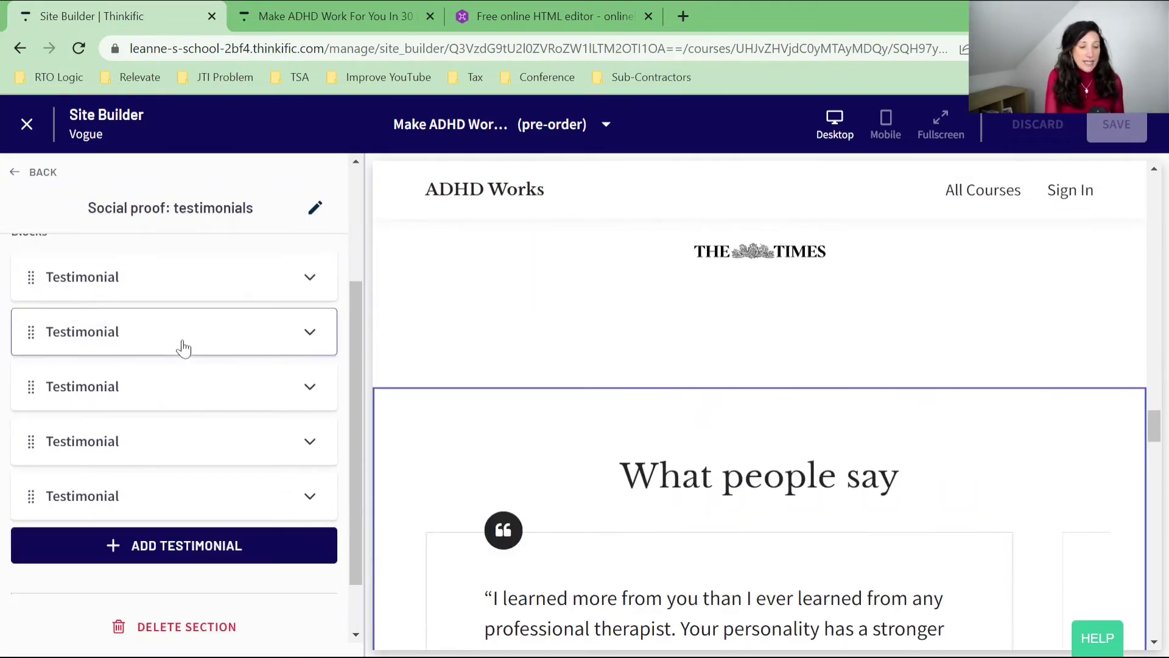
pyautogui.click(295, 285)
pyautogui.scroll(-8, 119, 352)
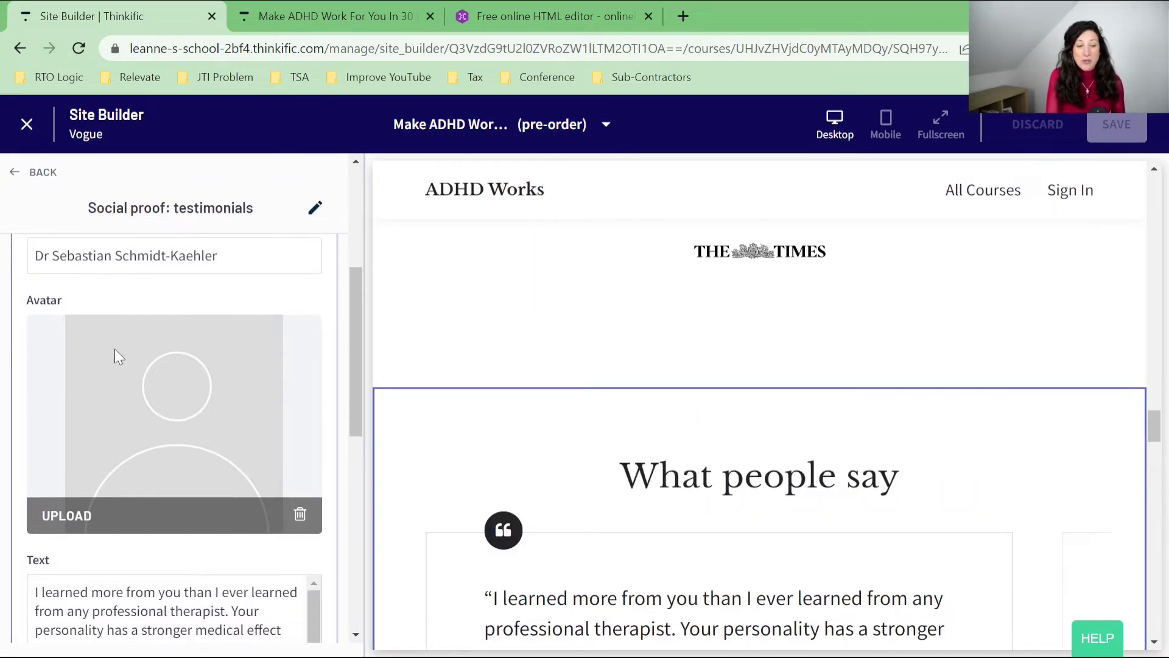
pyautogui.scroll(2, 126, 356)
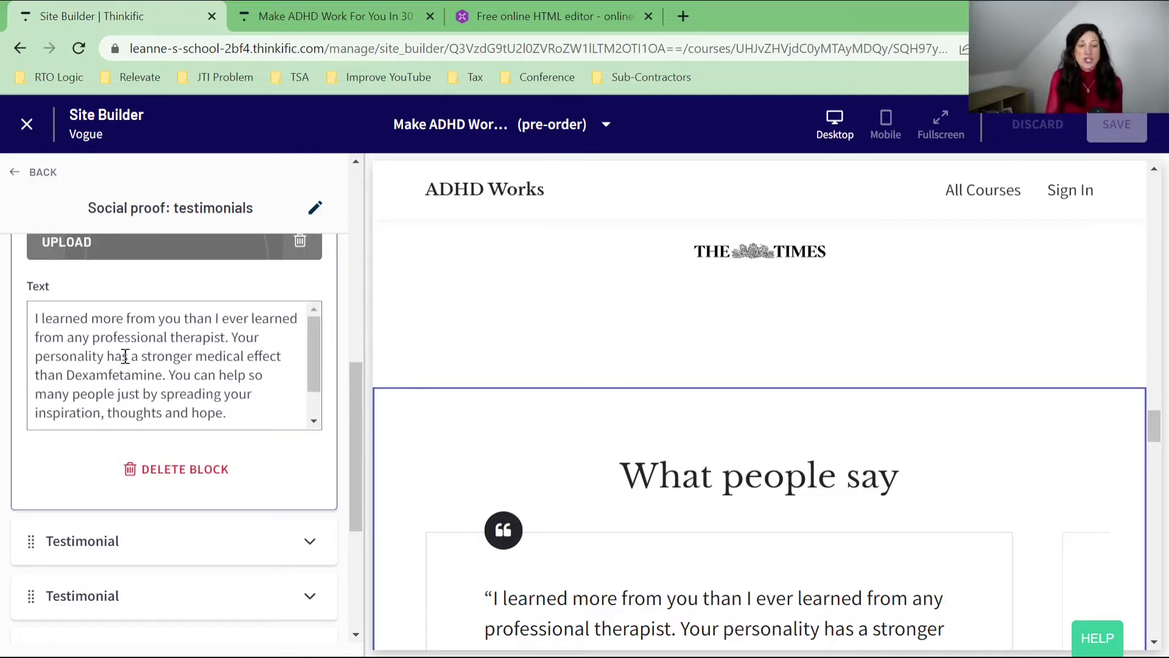
pyautogui.click(16, 178)
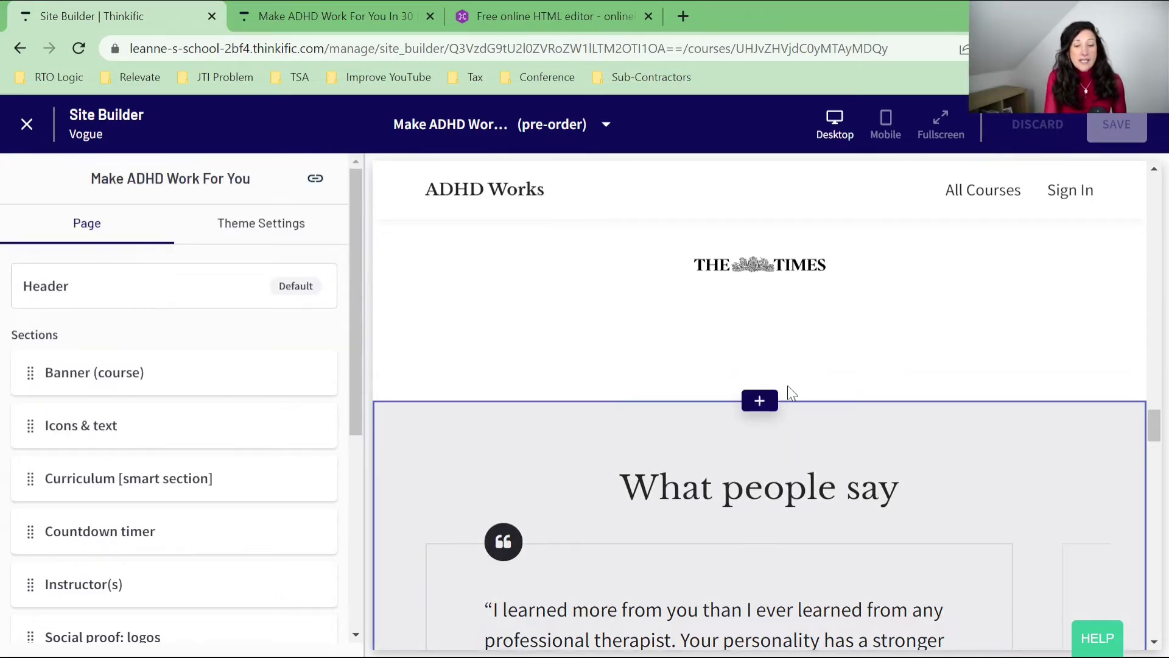
pyautogui.scroll(10, 788, 397)
pyautogui.scroll(5, 865, 358)
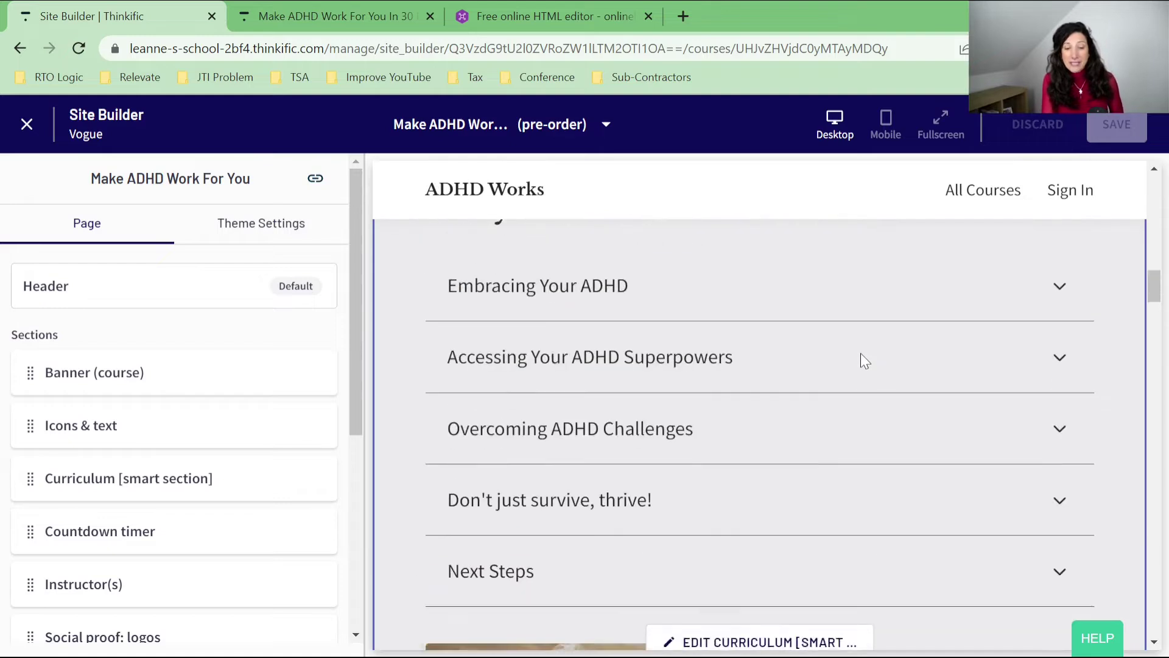
pyautogui.scroll(-1, 123, 420)
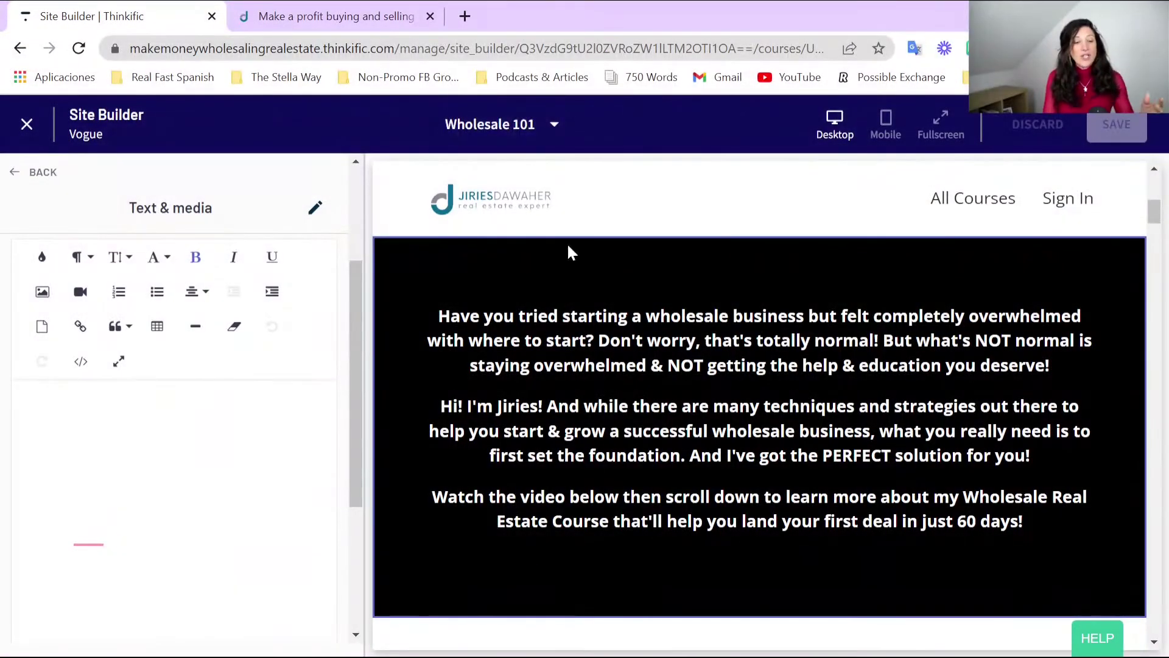
# Switch to the live wholesale real estate course page and examine its header image, headline and introductory text
pyautogui.click(335, 15)
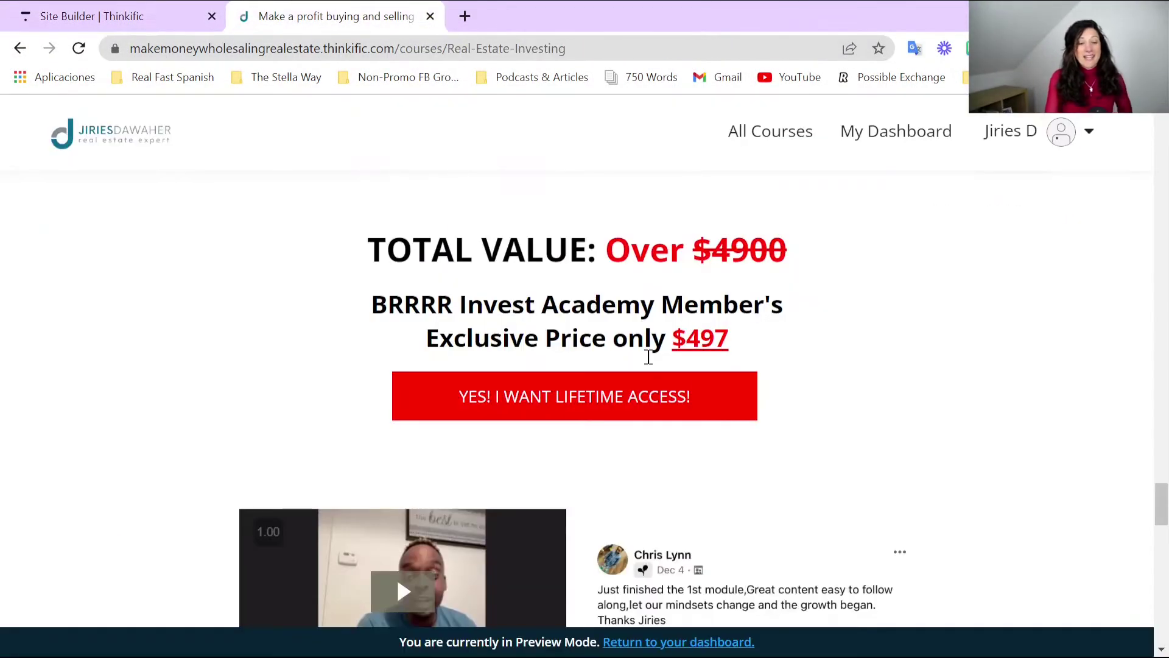
pyautogui.scroll(10, 697, 431)
pyautogui.scroll(15, 694, 455)
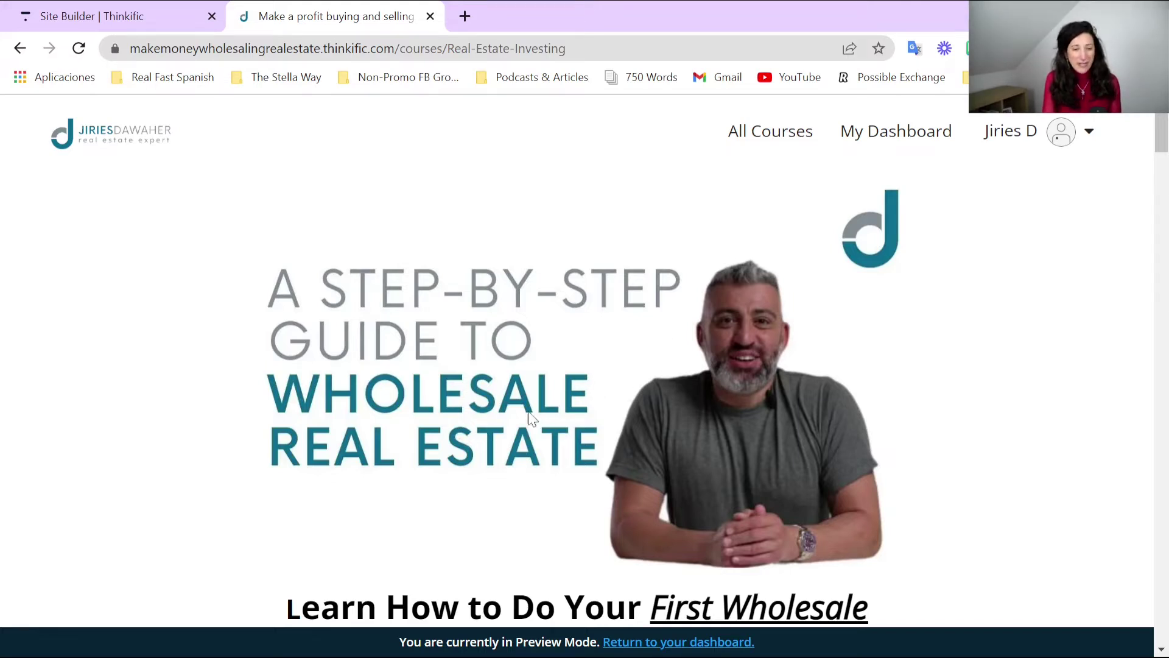
pyautogui.scroll(-2, 532, 419)
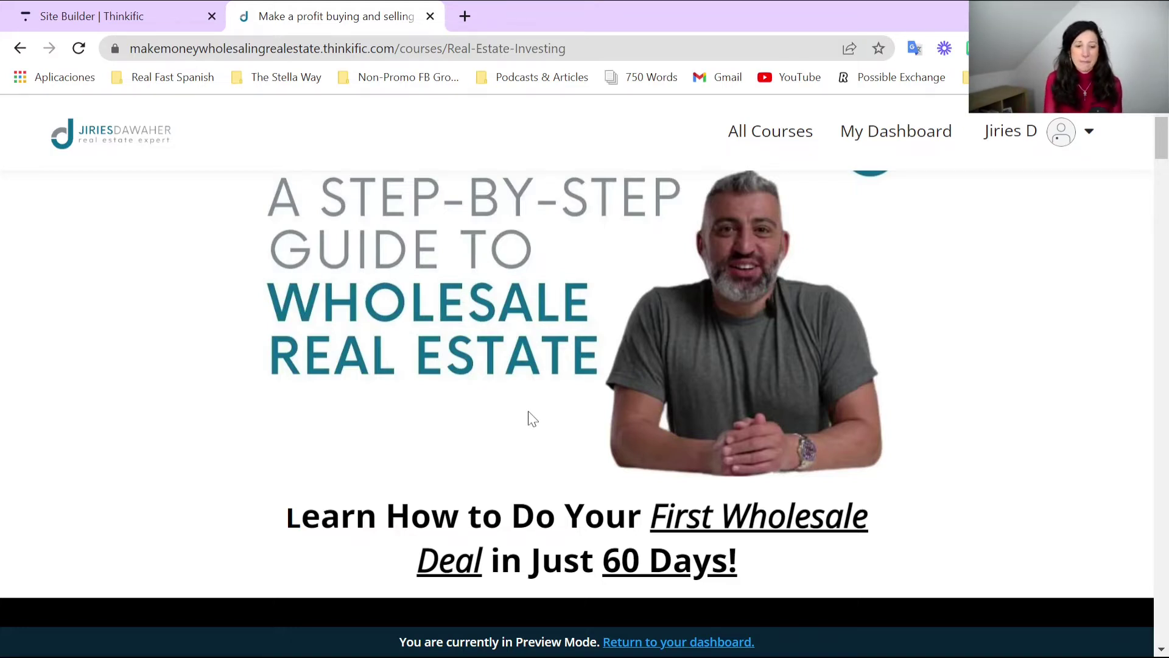
pyautogui.scroll(-3, 400, 335)
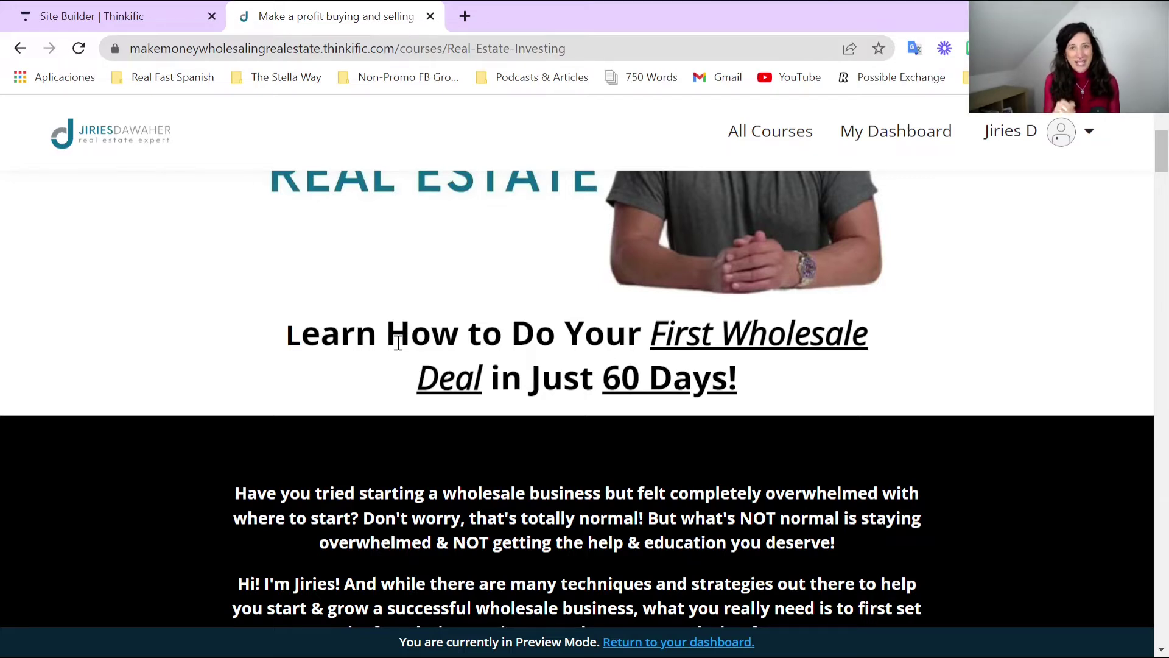
# Examine the live course page's introduction, promotional video, Want Proof? video testimonial and instructor story section
pyautogui.scroll(-10, 387, 330)
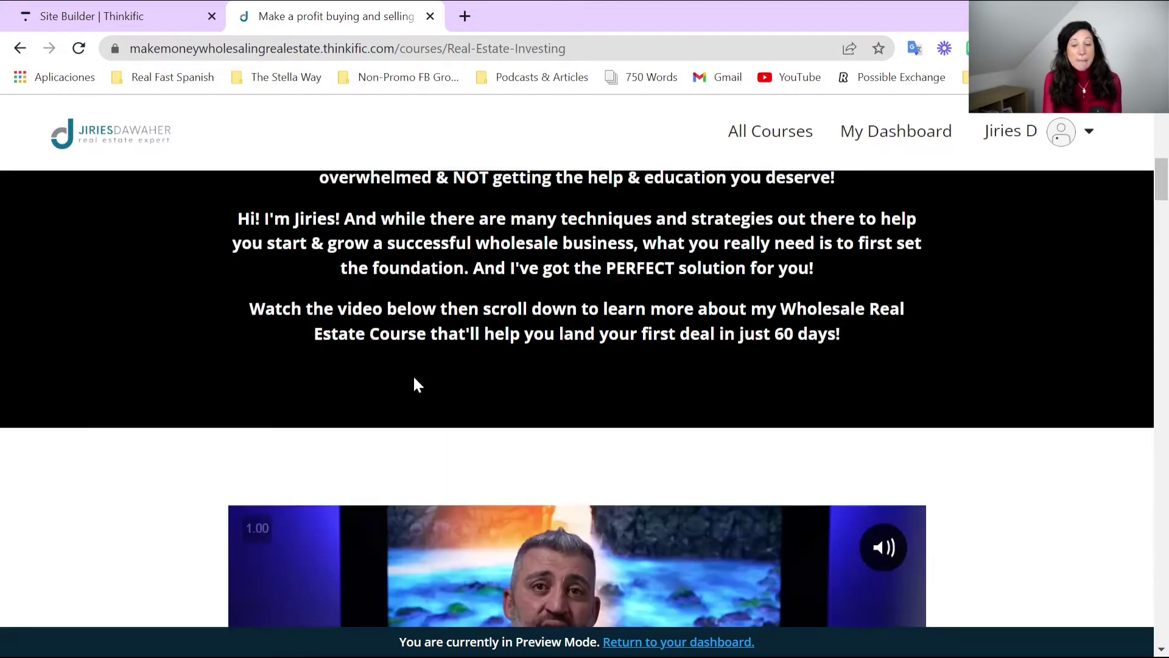
pyautogui.scroll(-11, 413, 363)
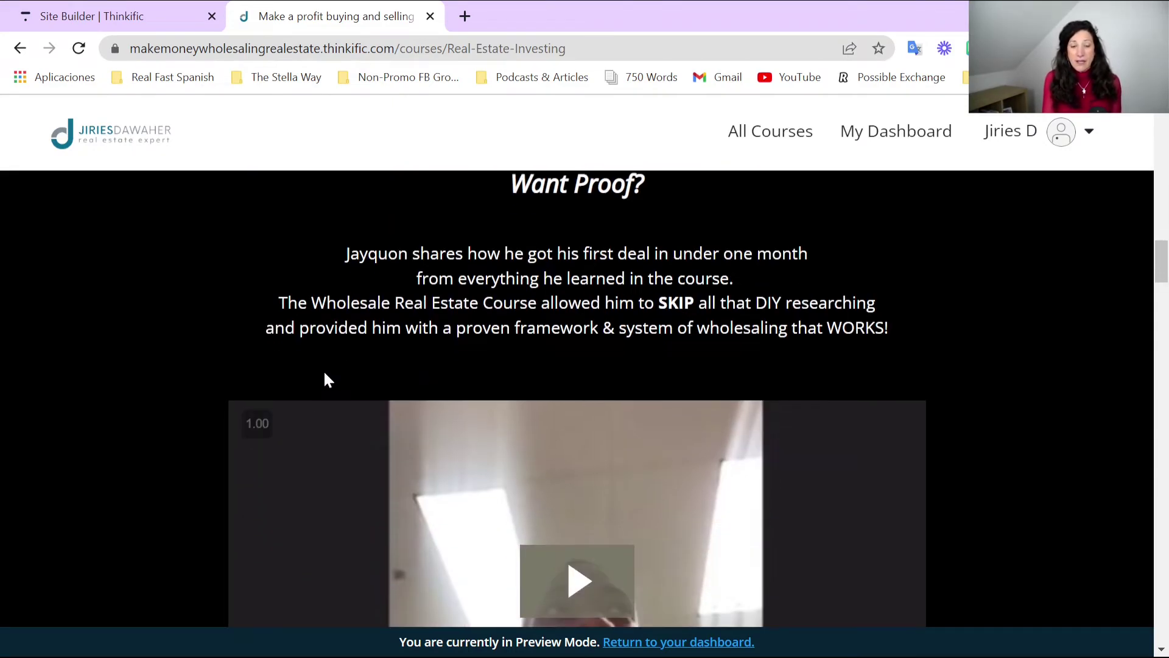
pyautogui.scroll(-4, 280, 365)
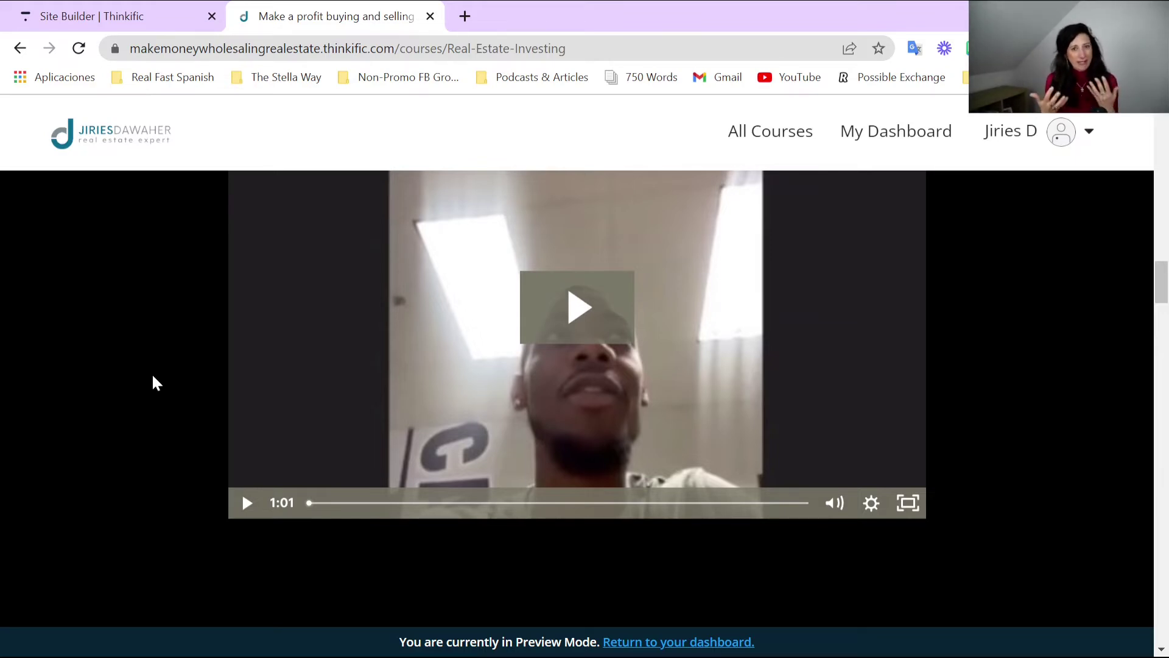
pyautogui.scroll(-6, 149, 371)
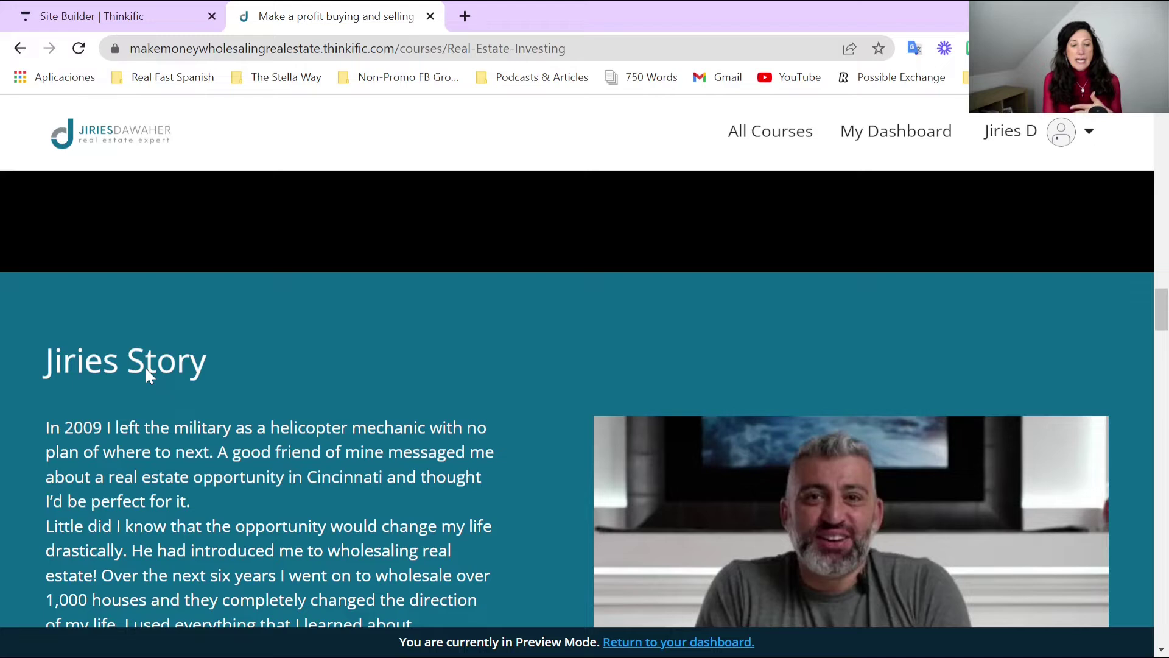
pyautogui.scroll(15, 146, 360)
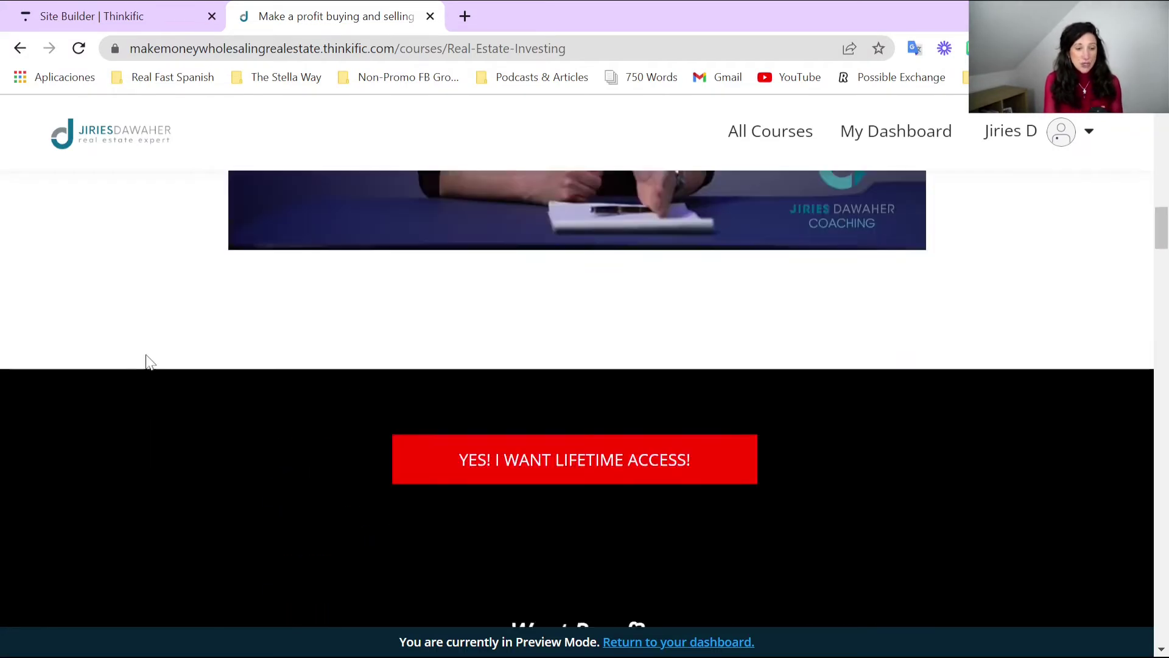
pyautogui.scroll(10, 152, 363)
pyautogui.scroll(-5, 150, 359)
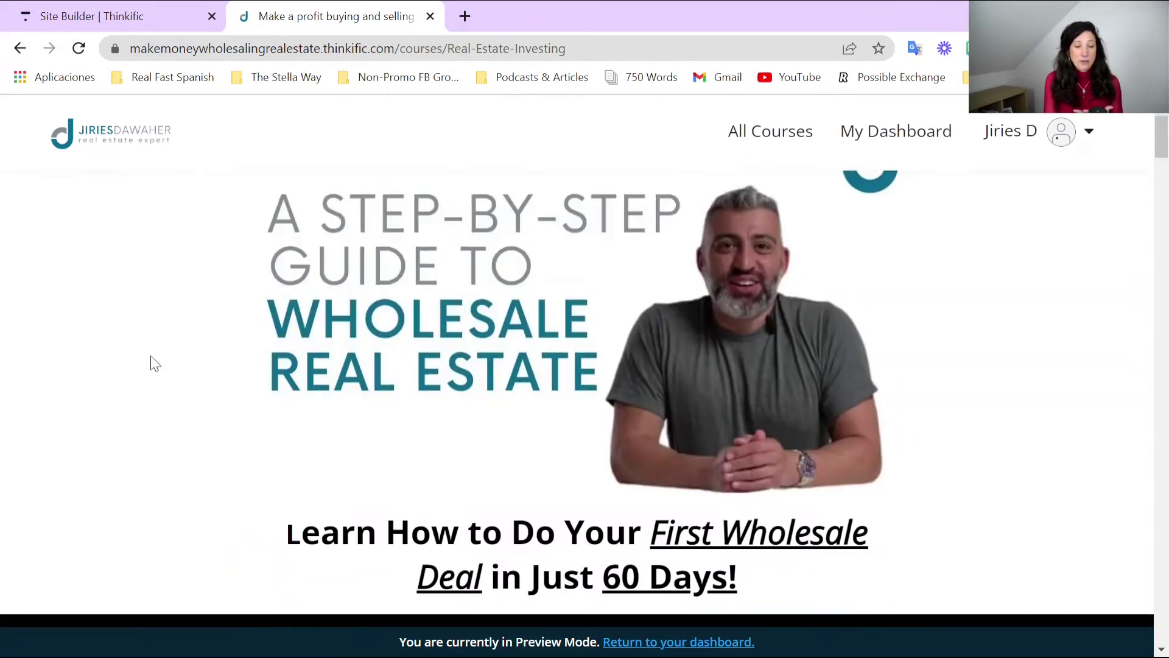
pyautogui.scroll(-3, 140, 349)
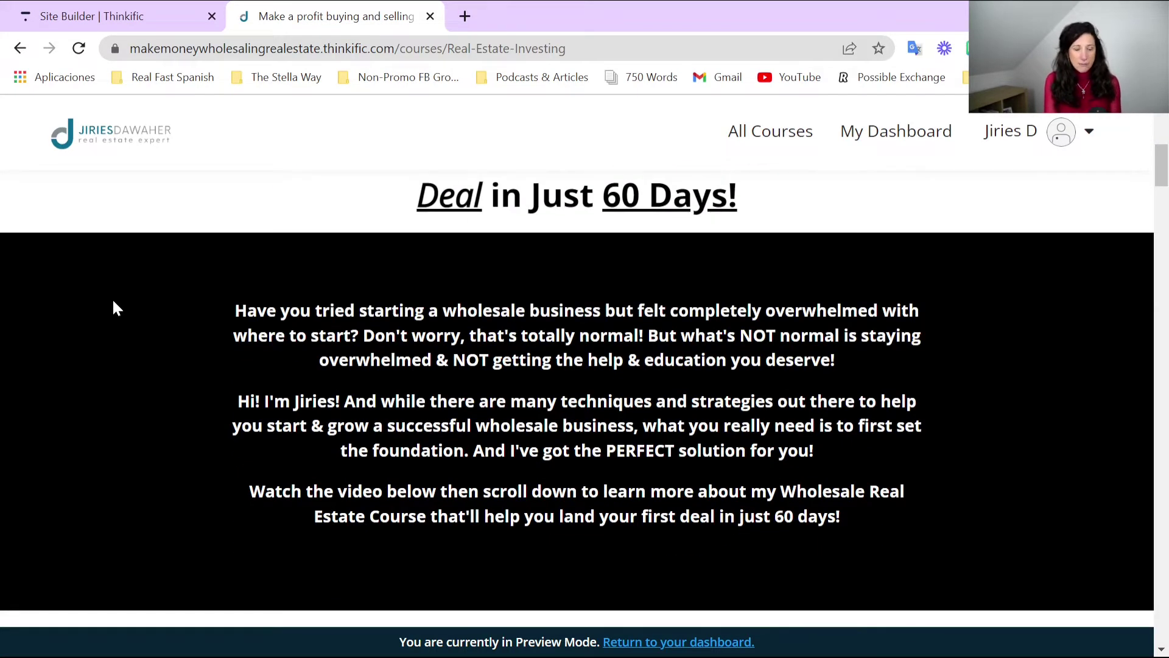
pyautogui.scroll(-20, 116, 308)
pyautogui.scroll(-20, 125, 331)
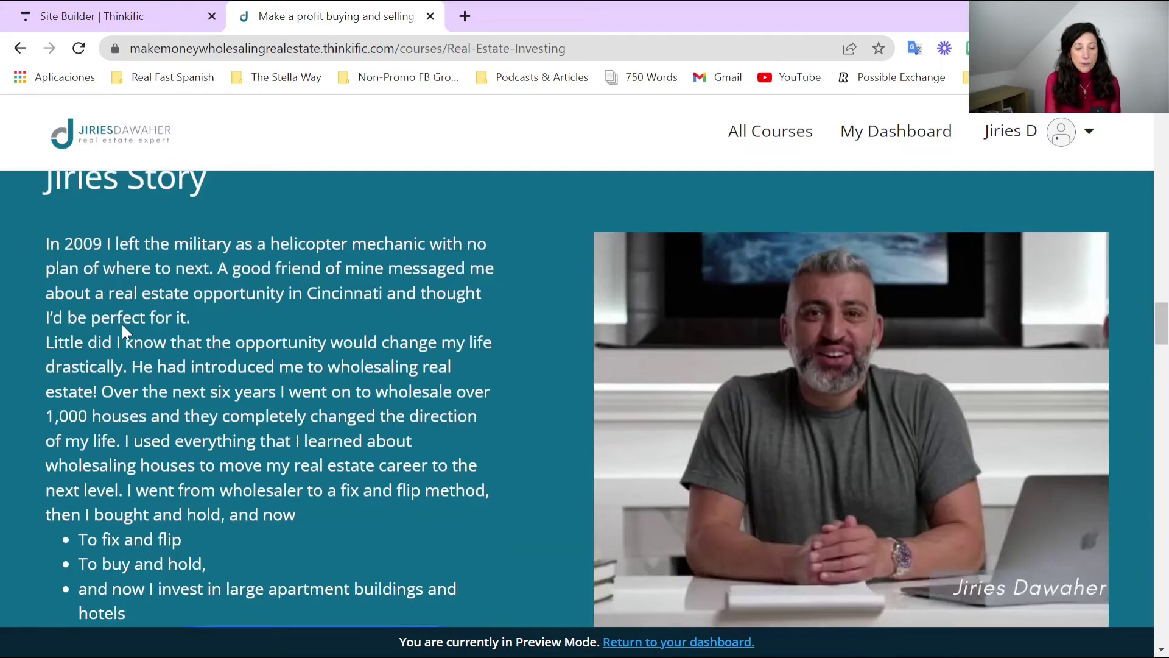
# Examine the live page's course value items with images, its pricing and lifetime access call to action, and its student testimonials
pyautogui.scroll(-7, 125, 333)
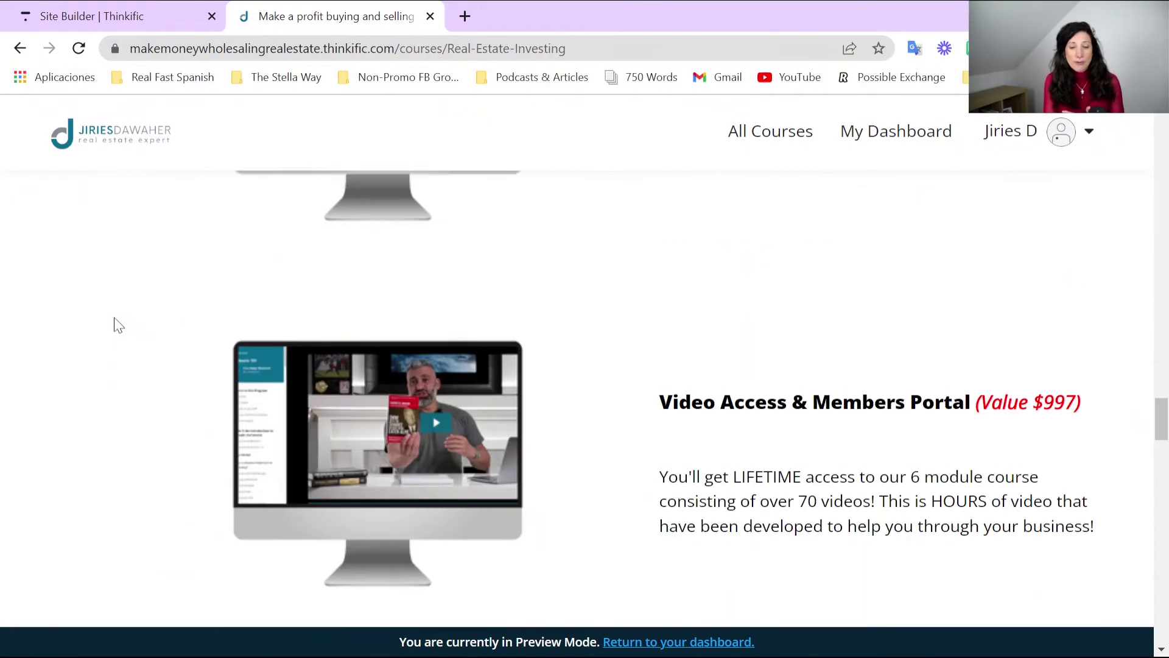
pyautogui.scroll(2, 115, 324)
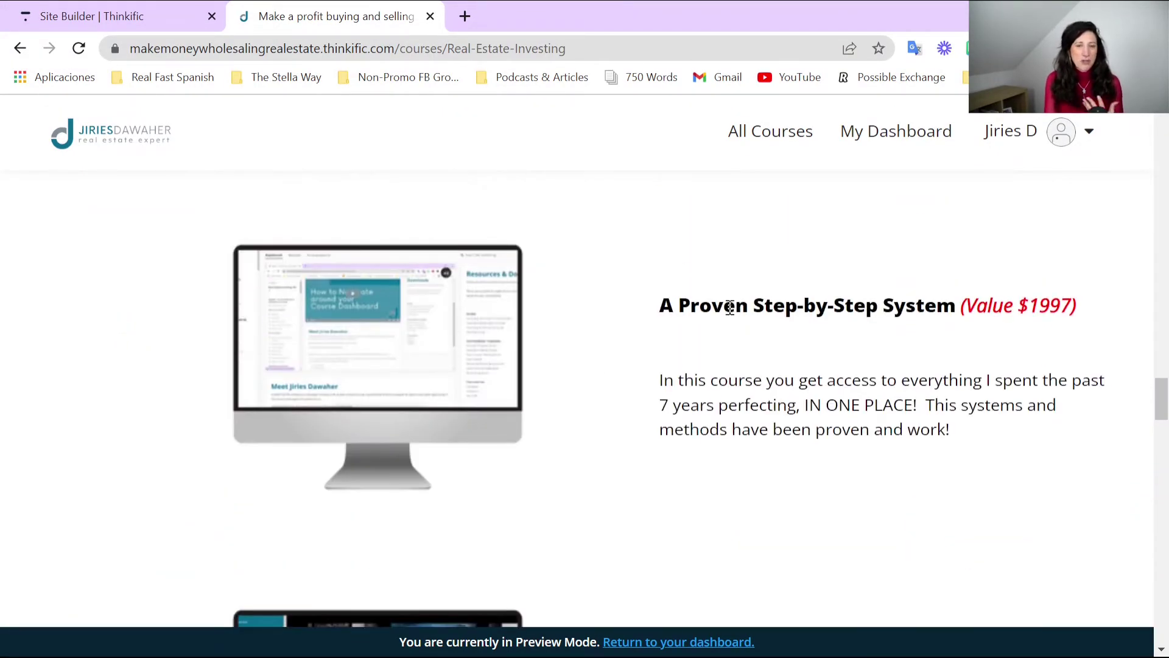
pyautogui.scroll(-15, 700, 339)
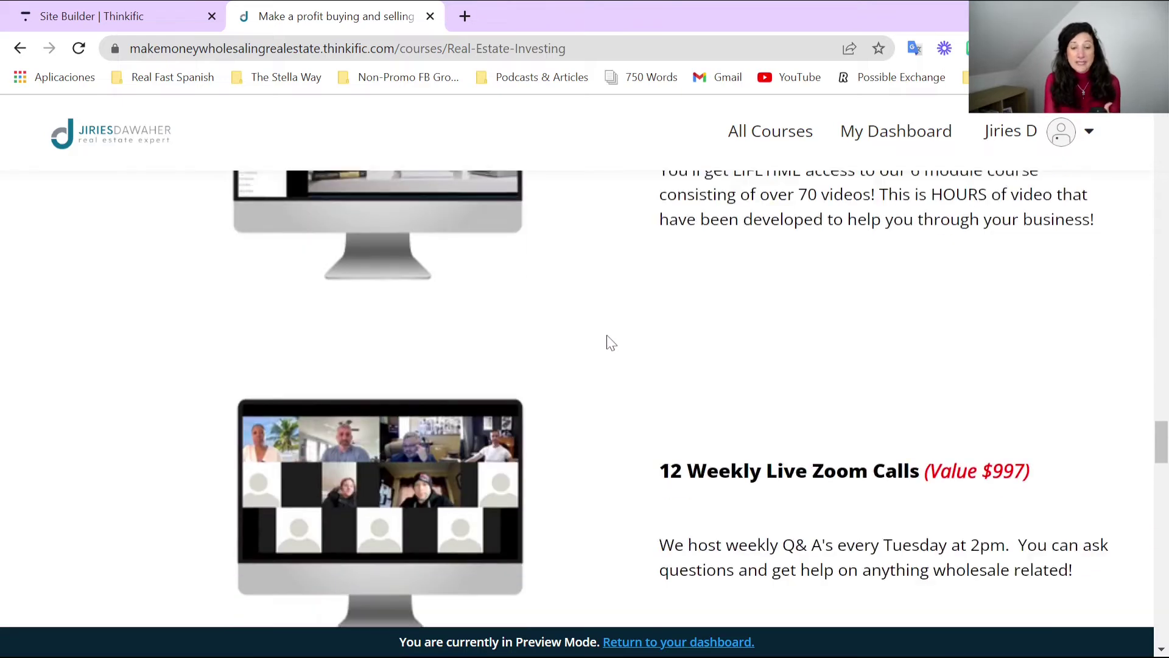
pyautogui.scroll(-10, 611, 342)
pyautogui.scroll(6, 637, 304)
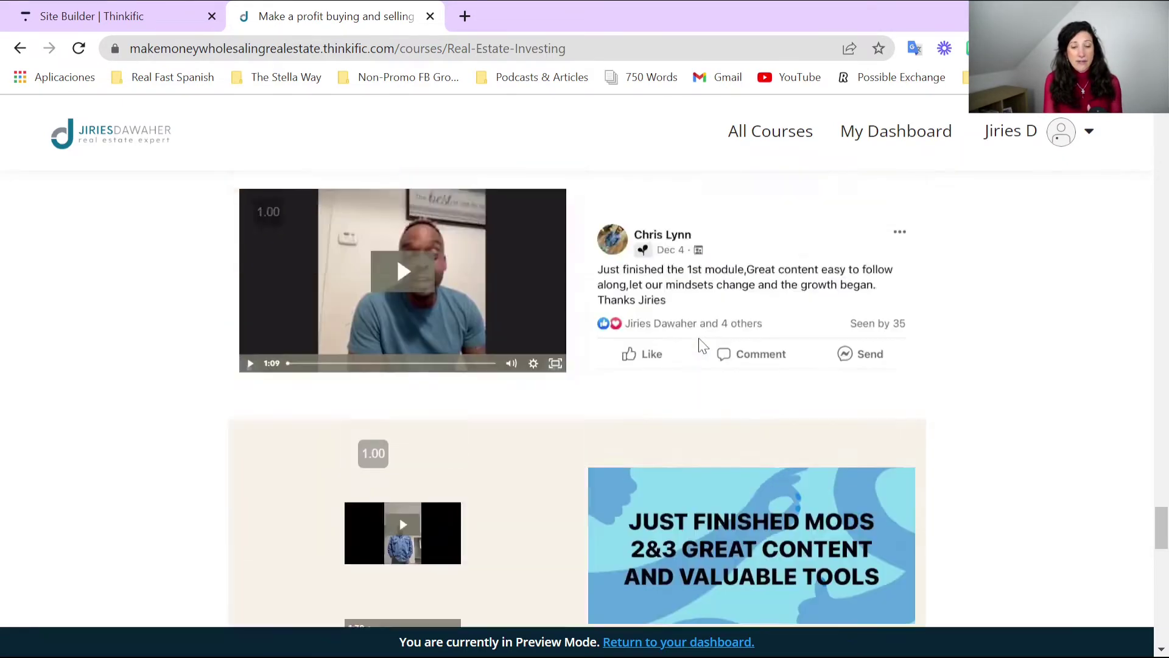
pyautogui.scroll(-13, 901, 457)
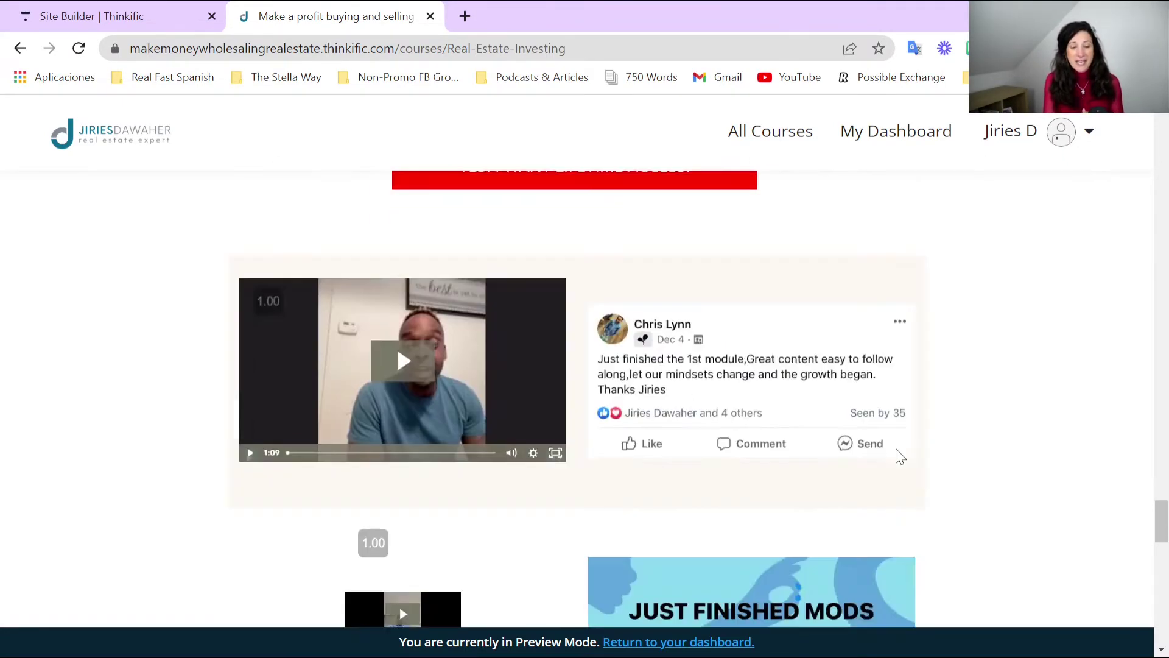
pyautogui.scroll(7, 868, 416)
pyautogui.scroll(3, 616, 331)
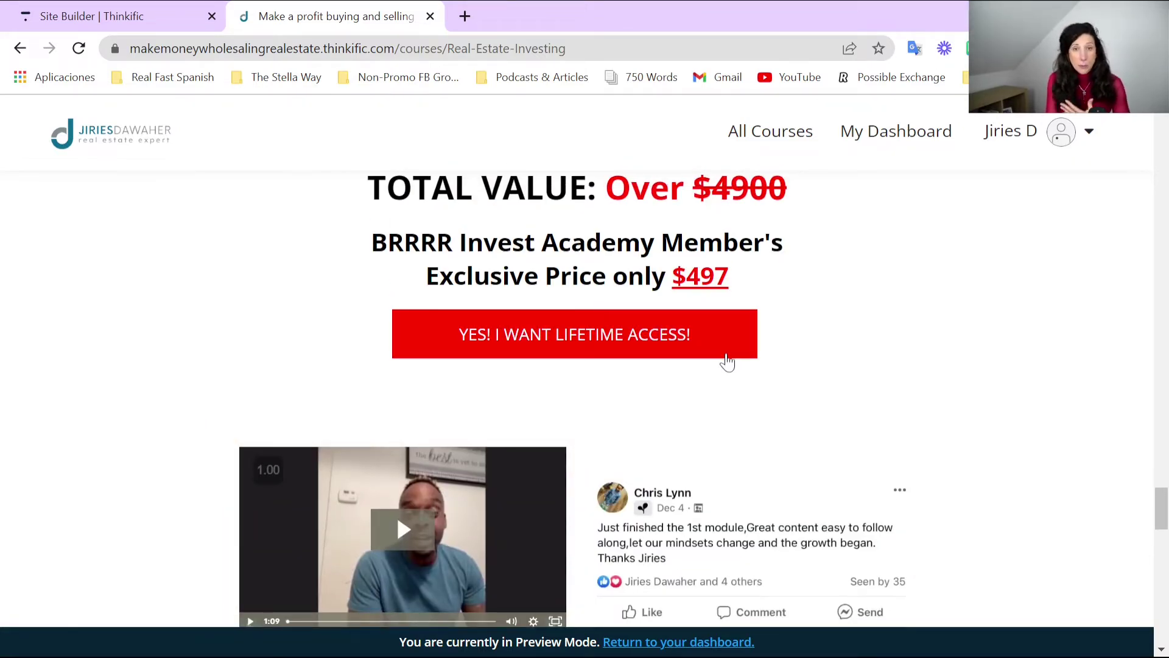
pyautogui.scroll(-5, 834, 366)
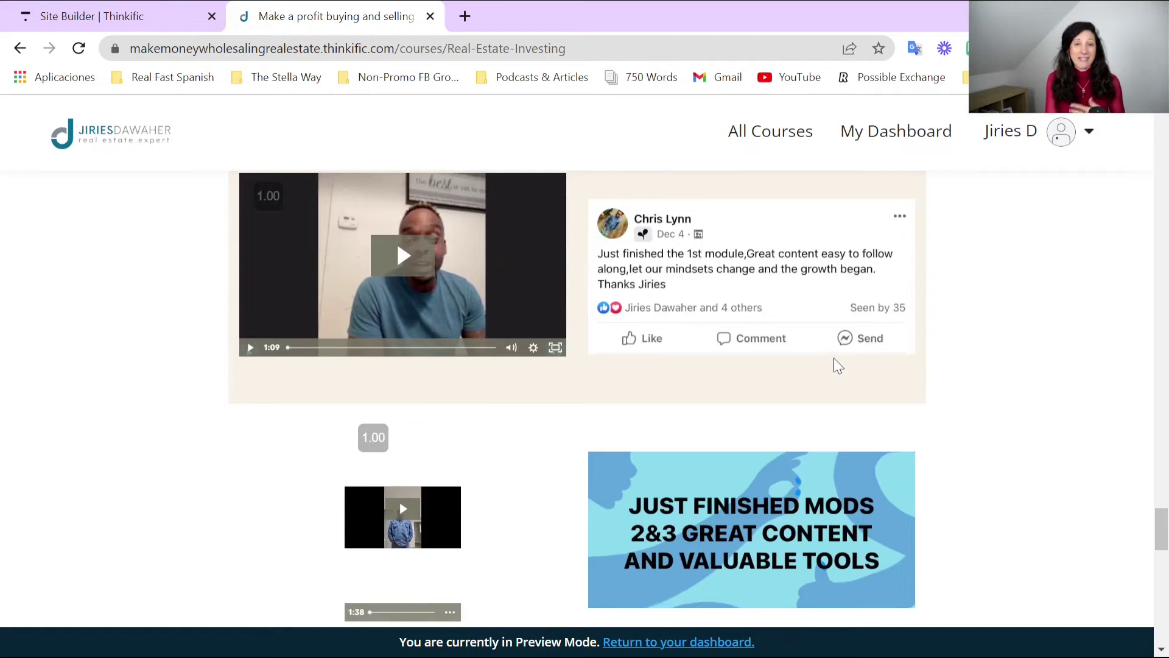
# Return to the Site Builder, leave the Text & media section, and review the Wholesale 101 section list alongside the page preview
pyautogui.click(100, 17)
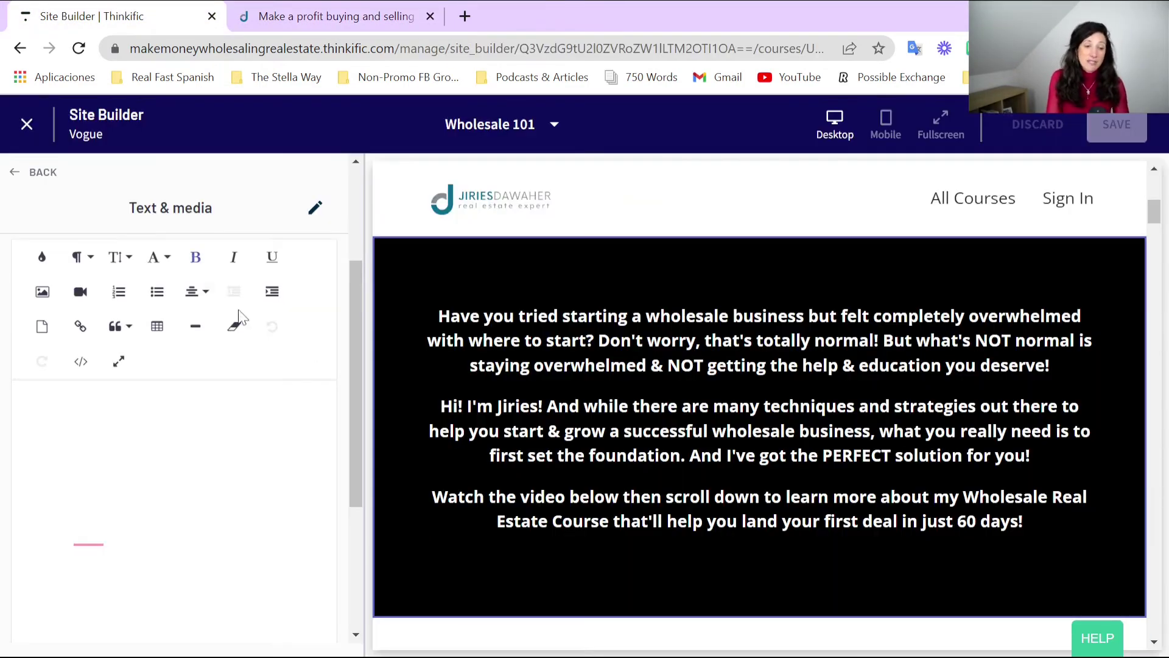
pyautogui.click(43, 174)
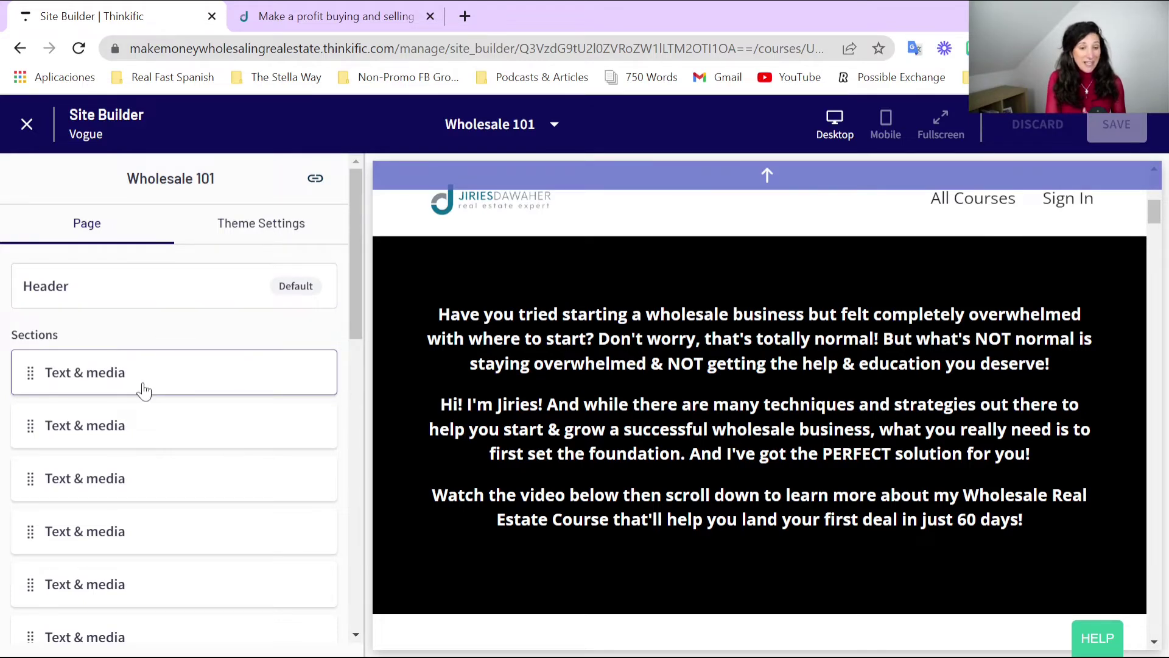
pyautogui.scroll(-10, 143, 390)
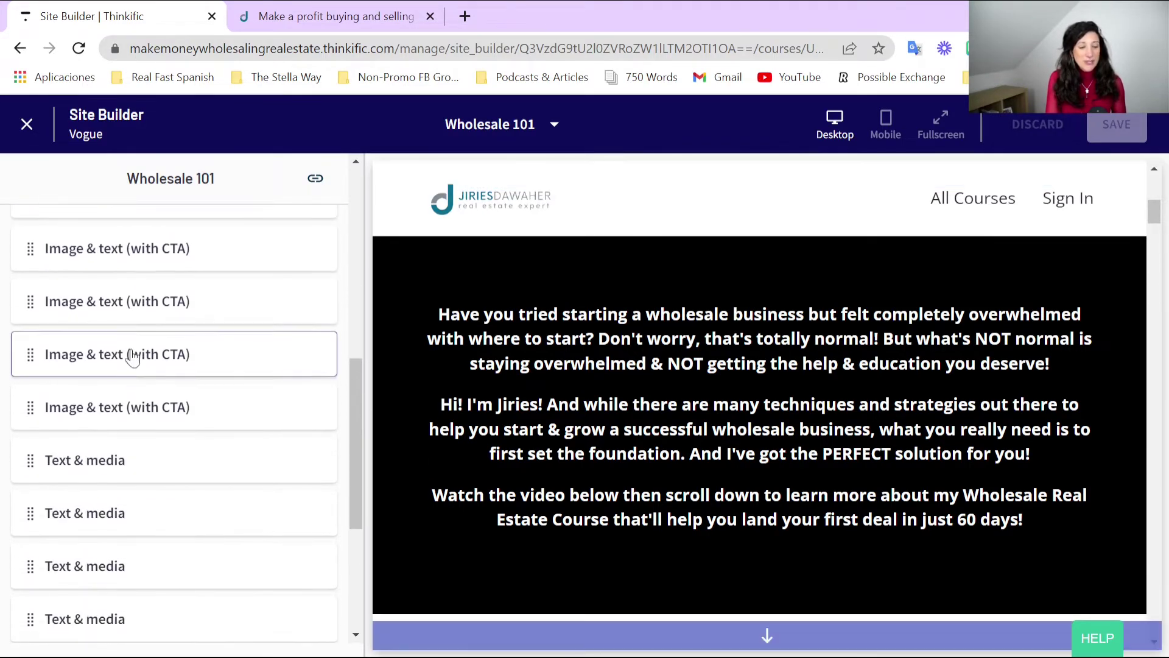
pyautogui.scroll(-5, 134, 323)
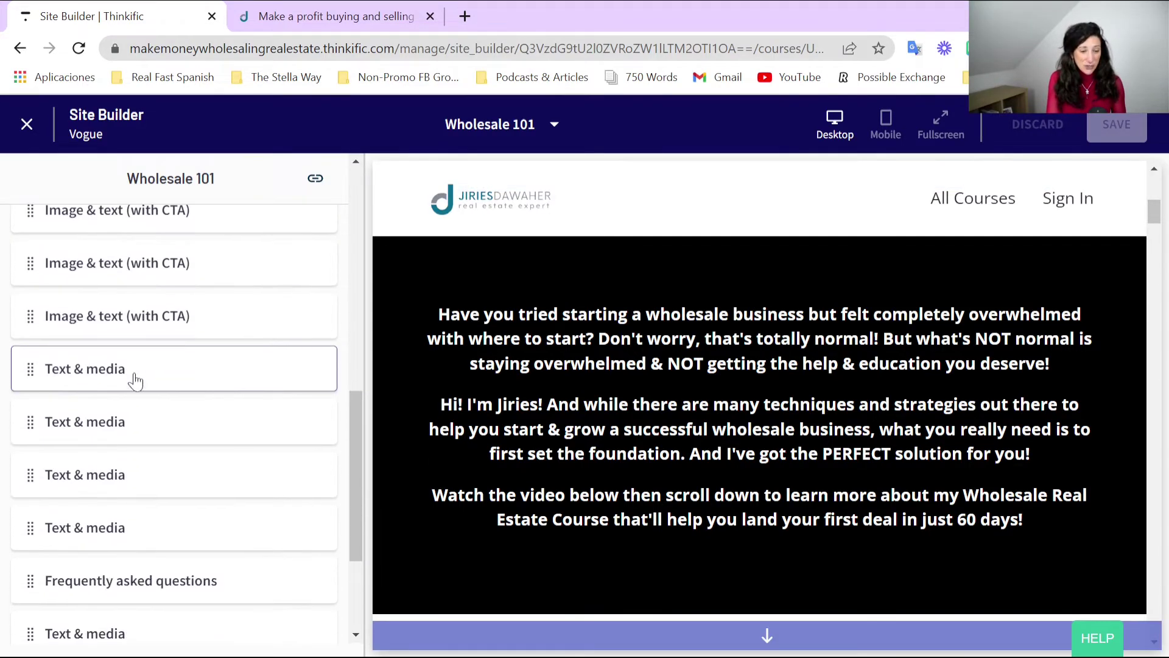
pyautogui.scroll(5, 146, 375)
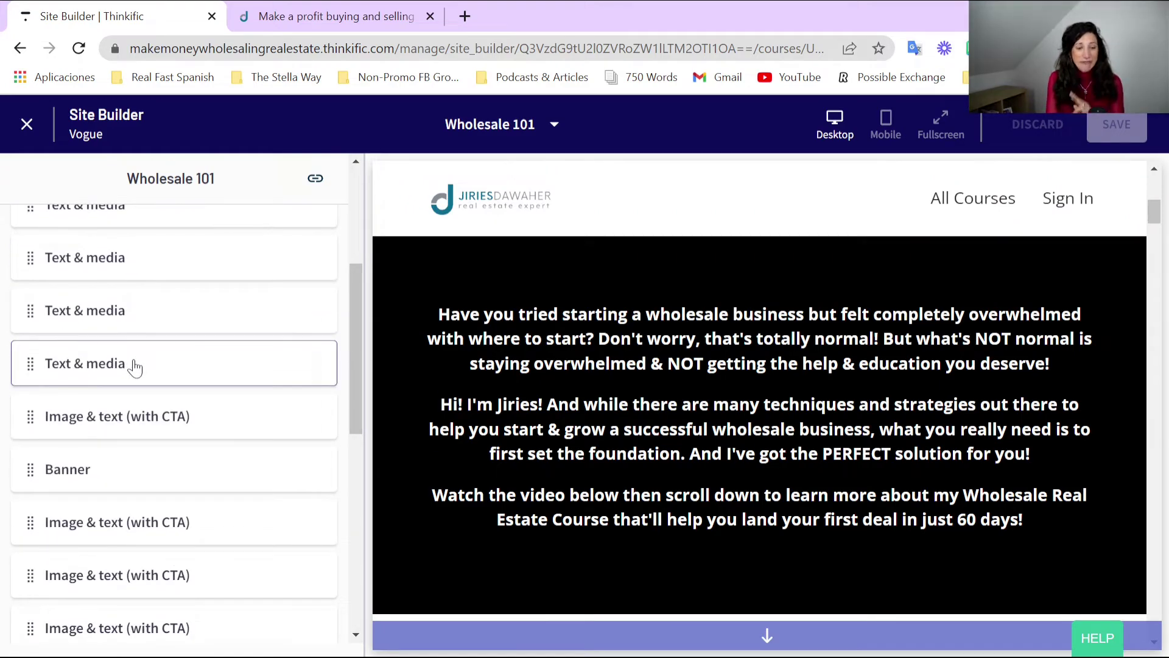
pyautogui.moveTo(765, 484)
pyautogui.scroll(-10, 765, 483)
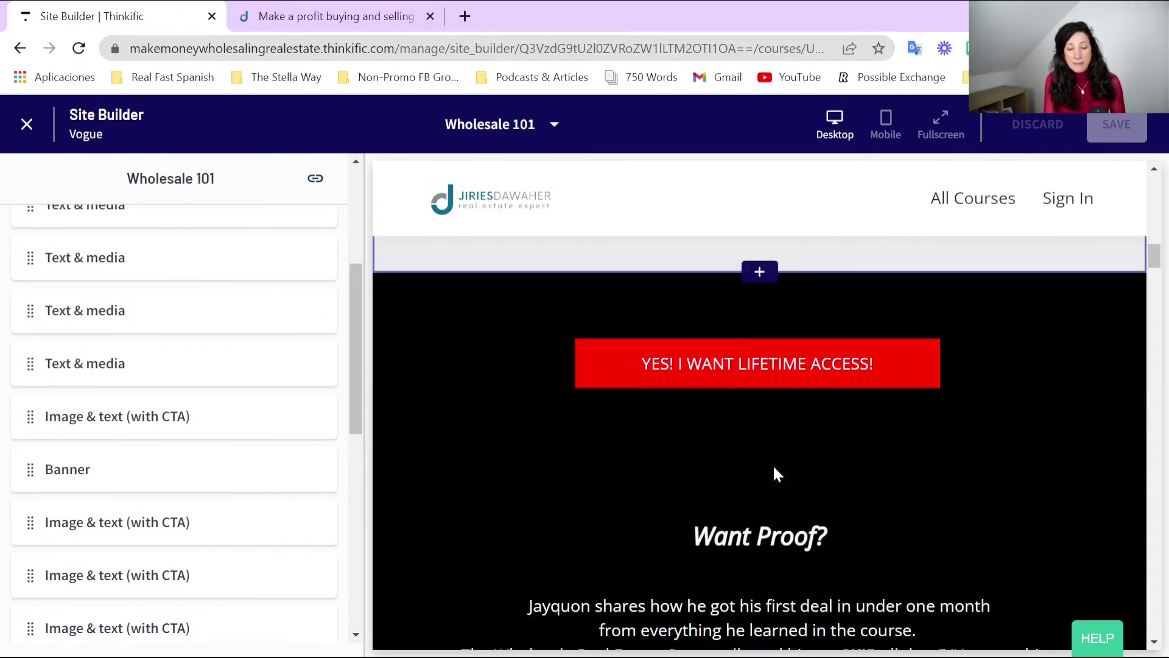
pyautogui.scroll(5, 780, 463)
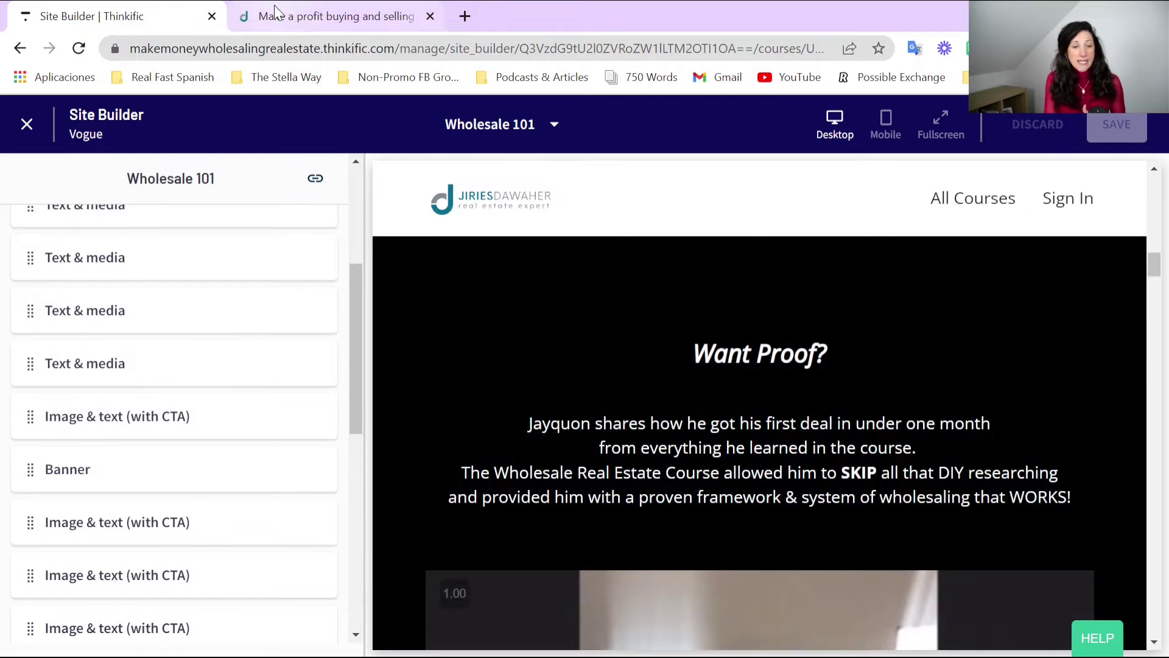
# Switch to the live course page and examine the Want Proof? heading, text and testimonial video
pyautogui.click(329, 16)
pyautogui.scroll(10, 801, 505)
pyautogui.scroll(-15, 835, 432)
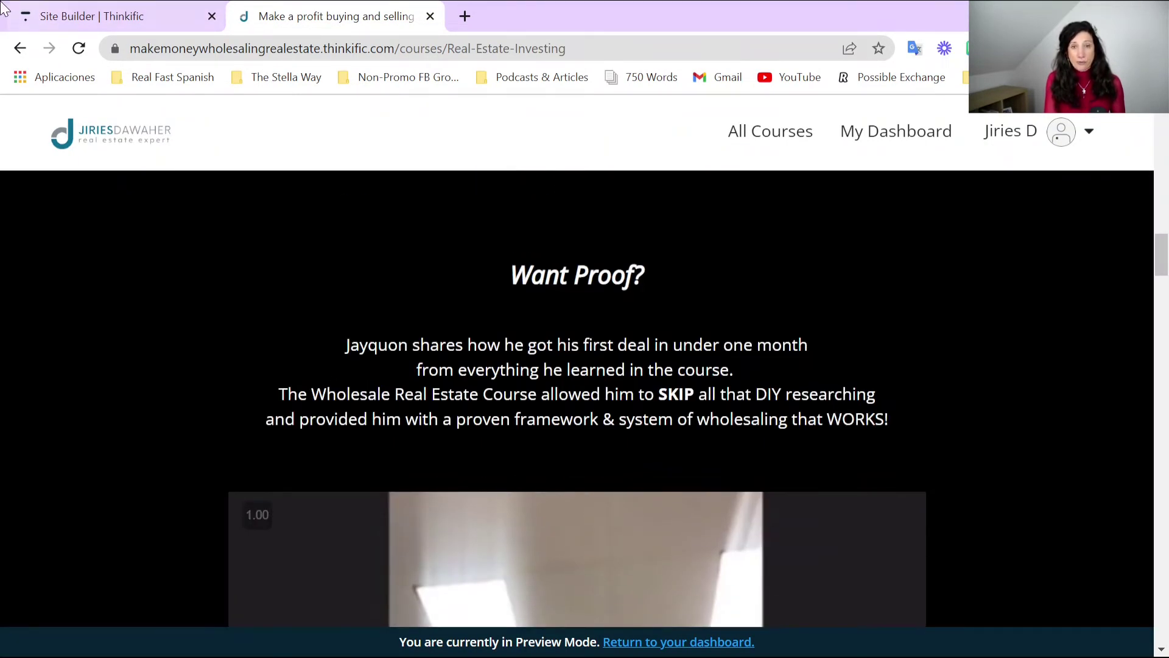
pyautogui.scroll(-5, 523, 304)
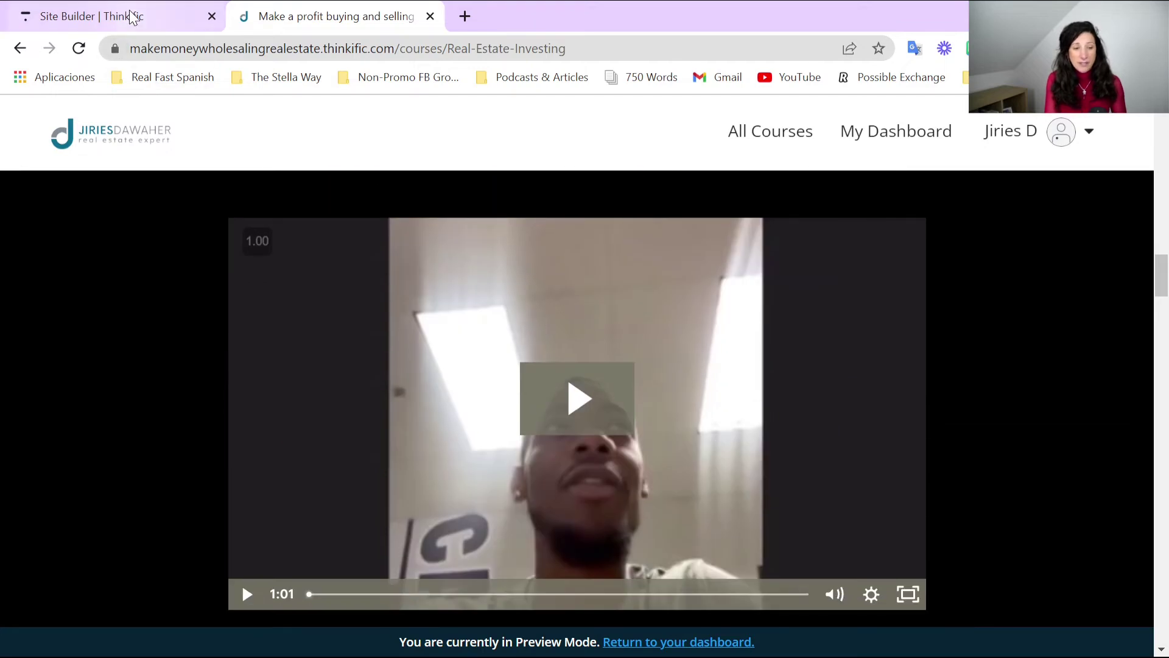
# Return to the Site Builder, open the Text & media section behind Want Proof?, and inspect its embedded video and code view option
pyautogui.click(133, 17)
pyautogui.scroll(-2, 725, 420)
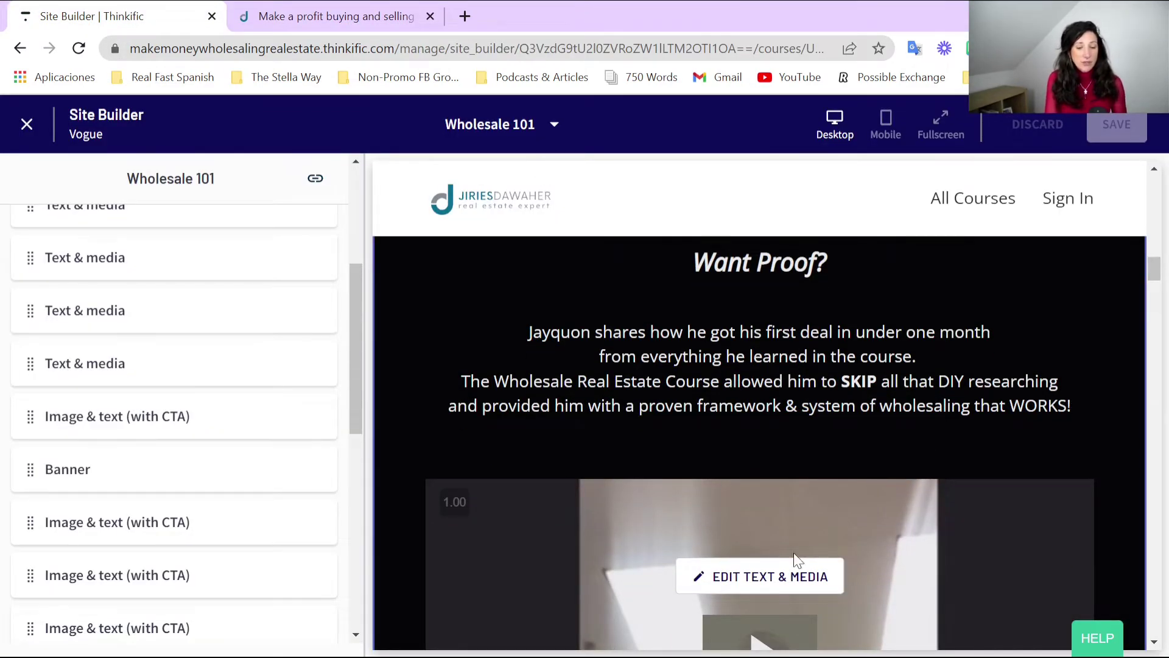
pyautogui.click(34, 356)
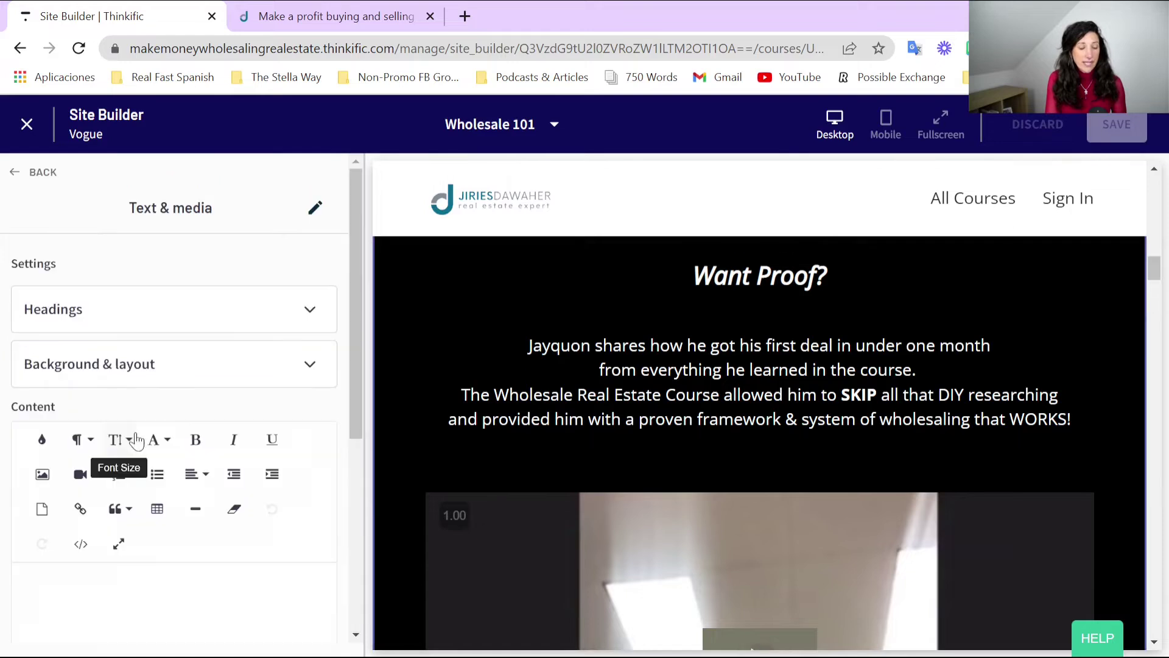
pyautogui.scroll(-3, 171, 390)
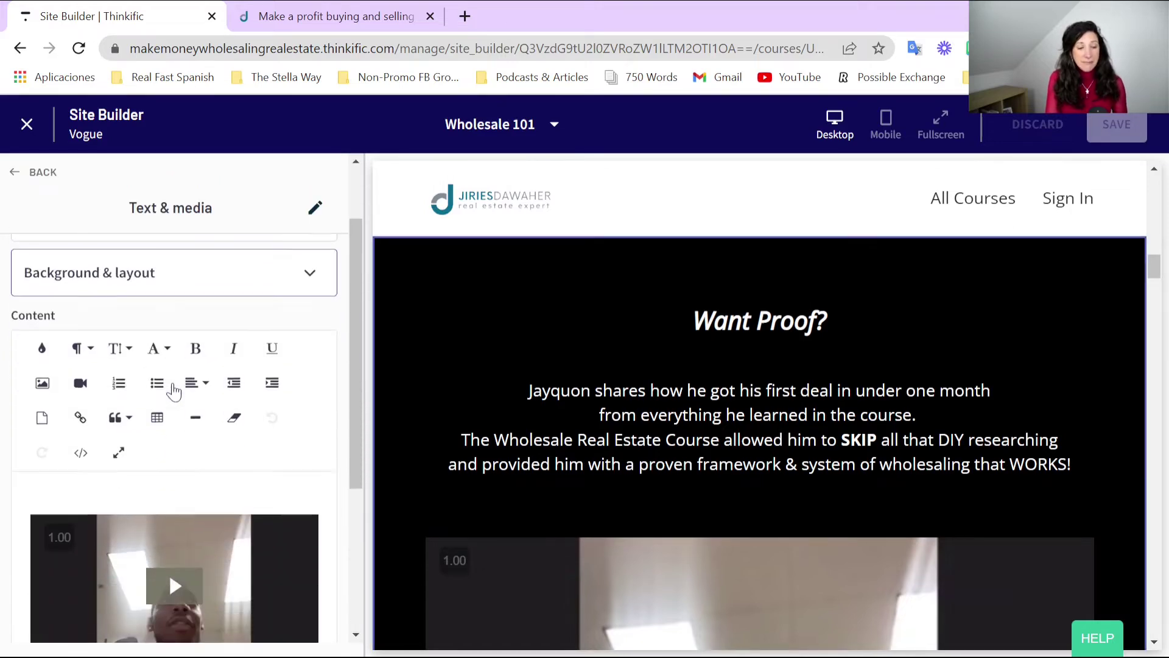
pyautogui.scroll(-3, 172, 462)
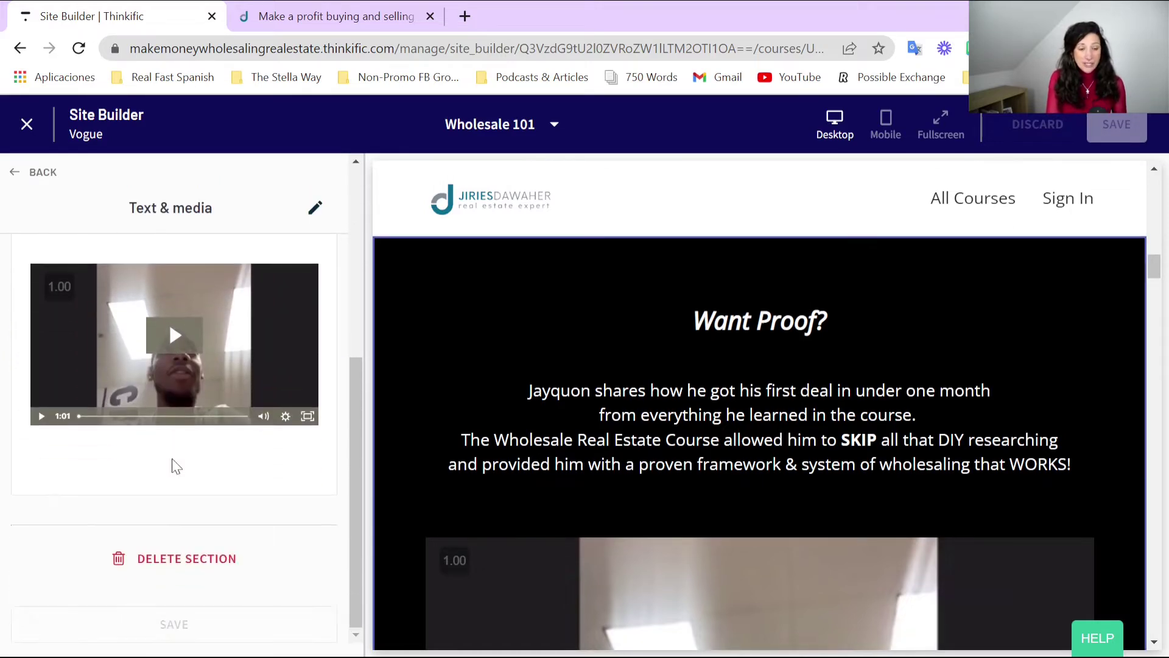
pyautogui.scroll(3, 175, 466)
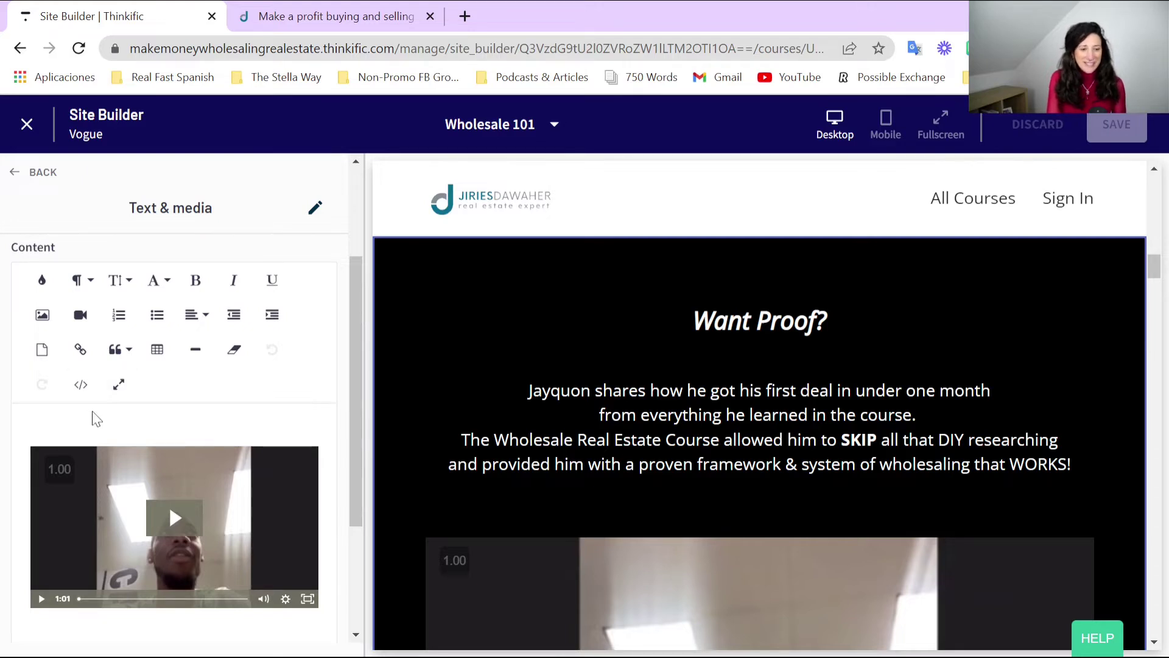
pyautogui.click(81, 384)
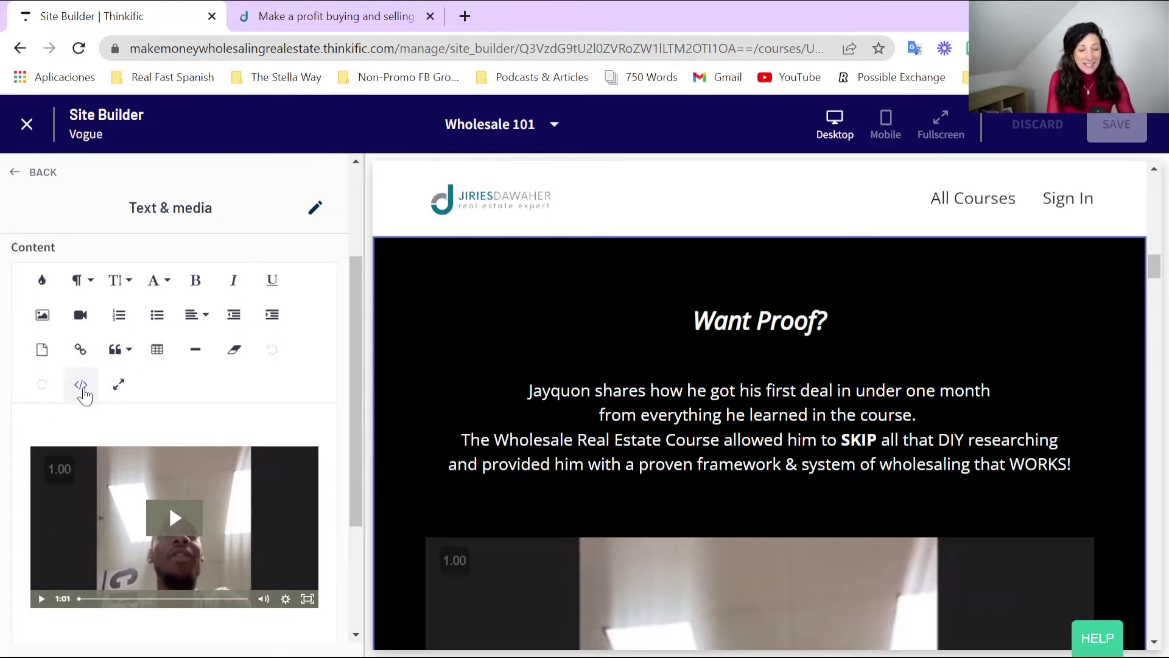
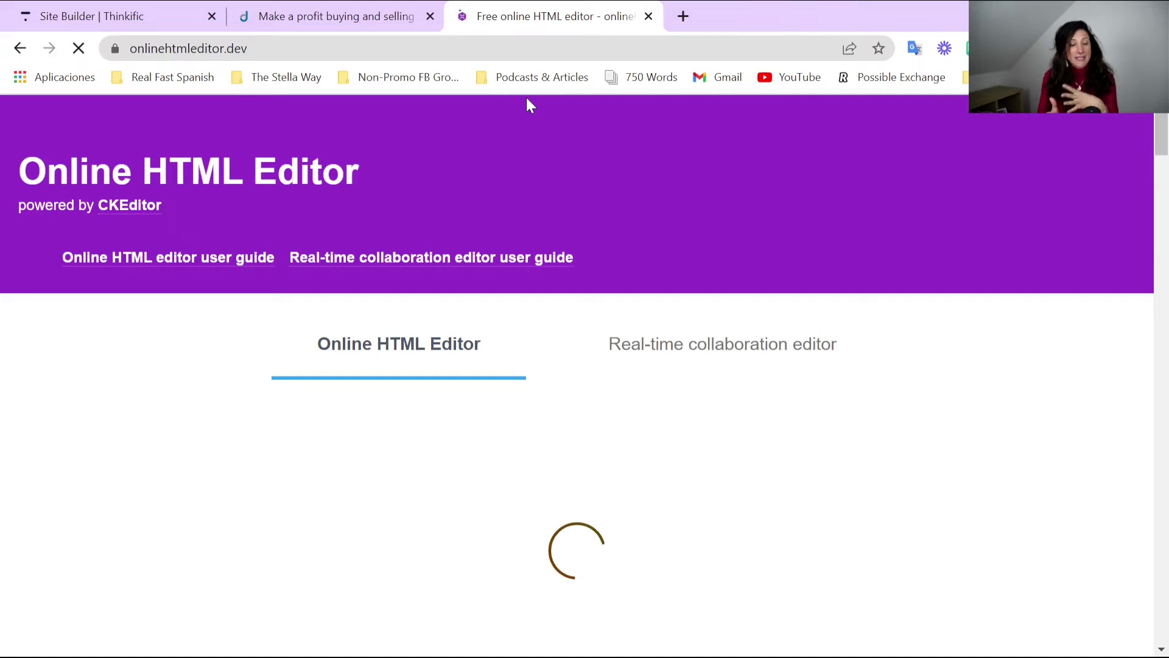
# Delete the existing sample text from the Online HTML Editor's editing area
pyautogui.scroll(-2, 427, 463)
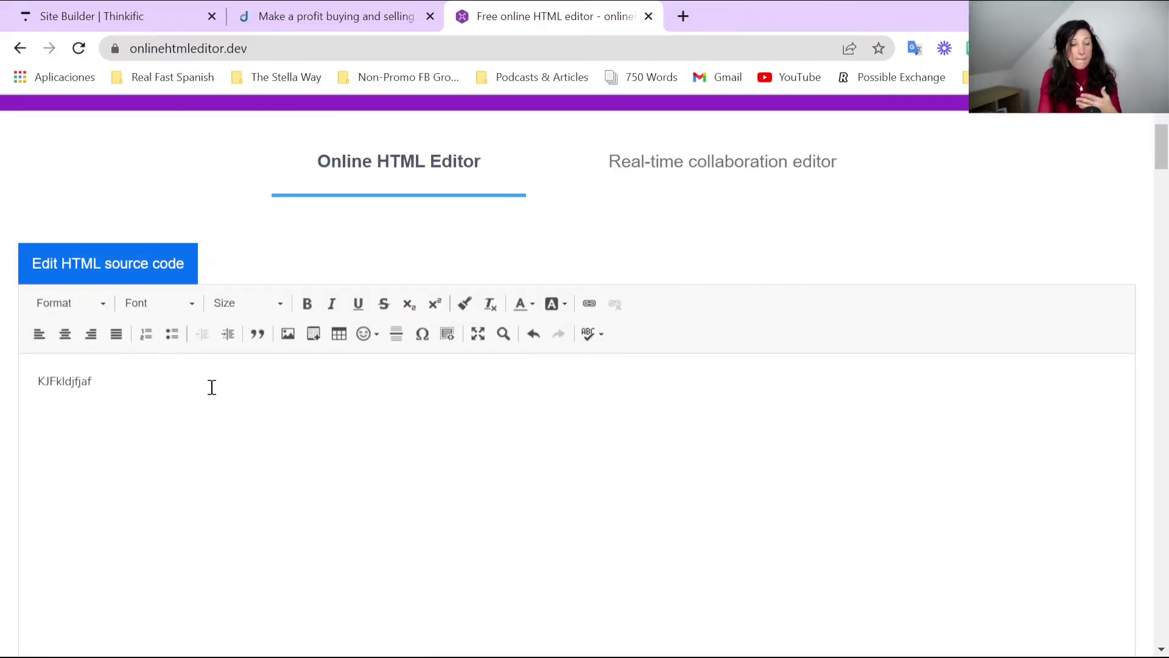
pyautogui.scroll(-3, 107, 211)
pyautogui.moveTo(102, 207); pyautogui.dragTo(32, 204)
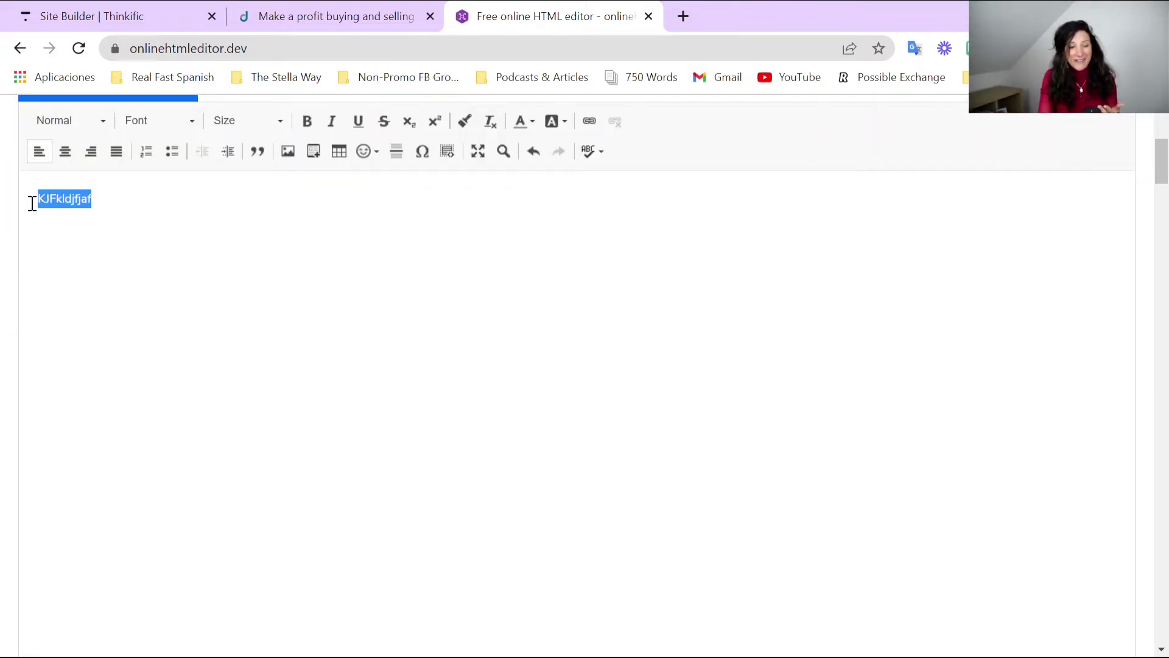
pyautogui.press('BackSpace')
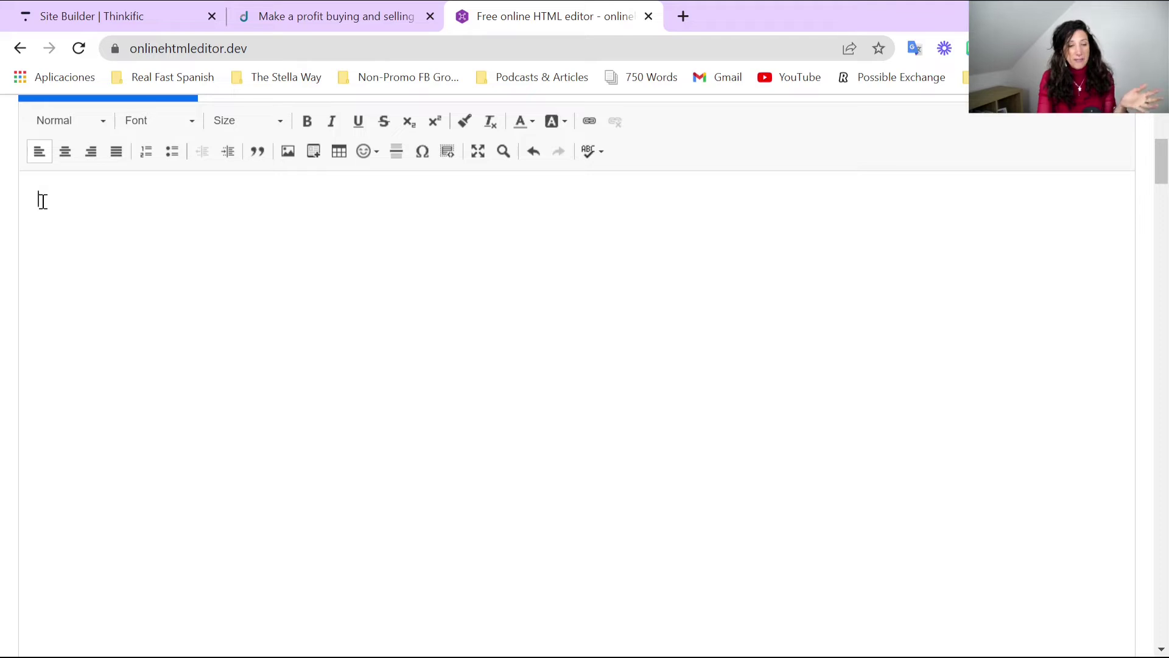
pyautogui.scroll(2, 113, 258)
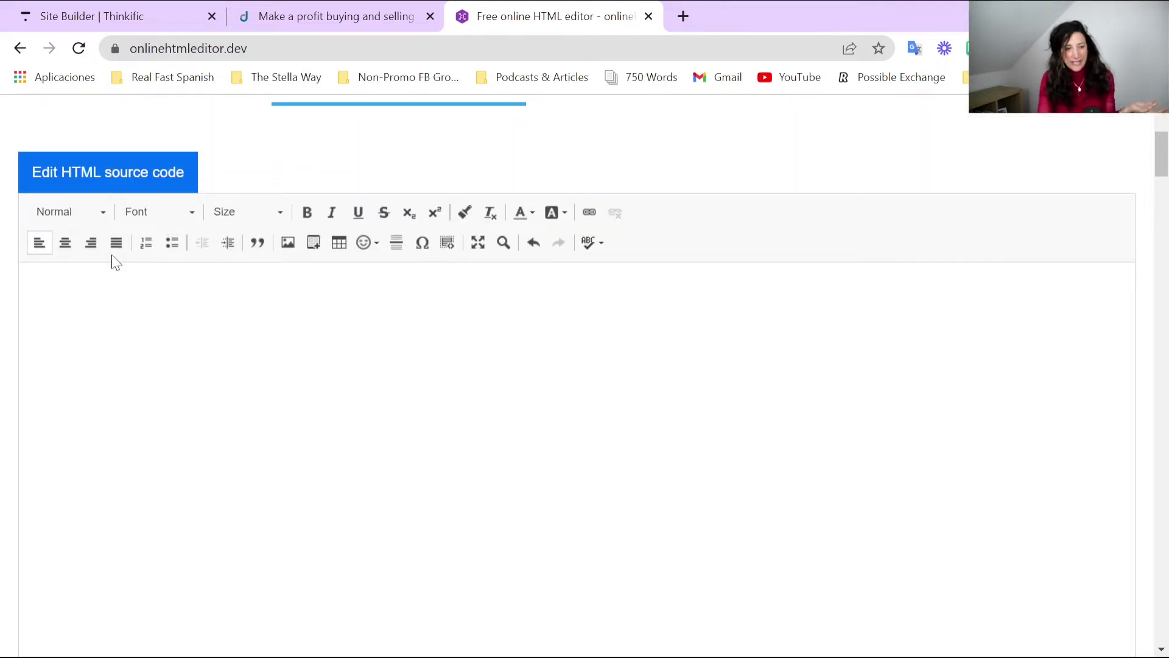
# View the blank document's HTML source in the online editor, and return to the visual editing view
pyautogui.click(125, 183)
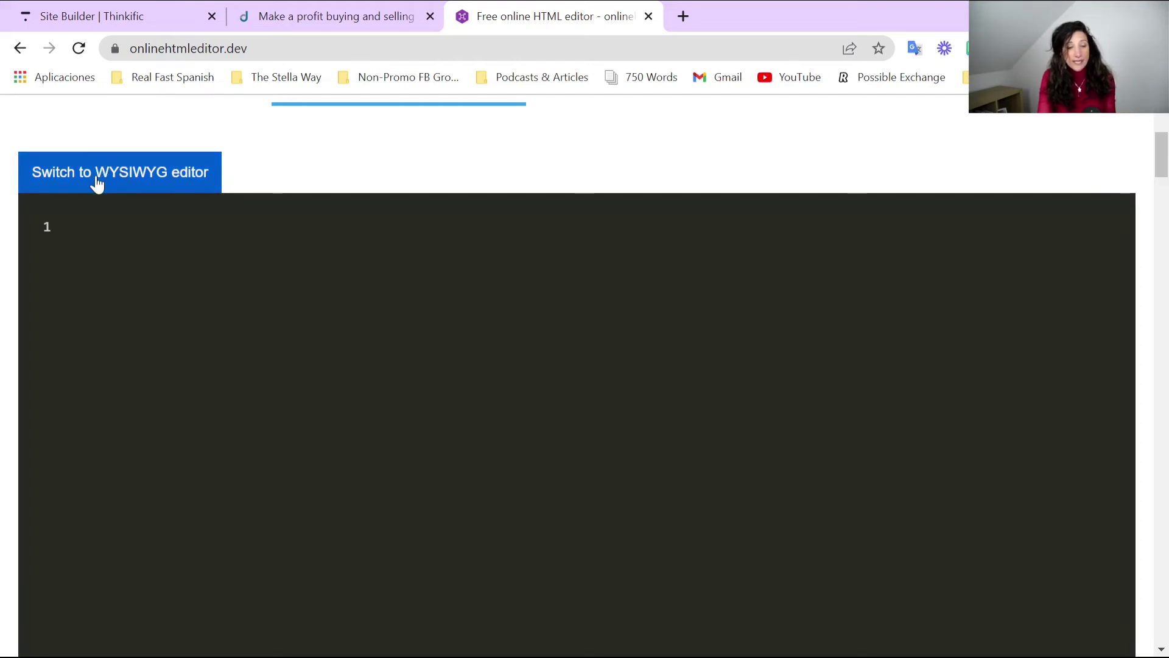
pyautogui.click(144, 176)
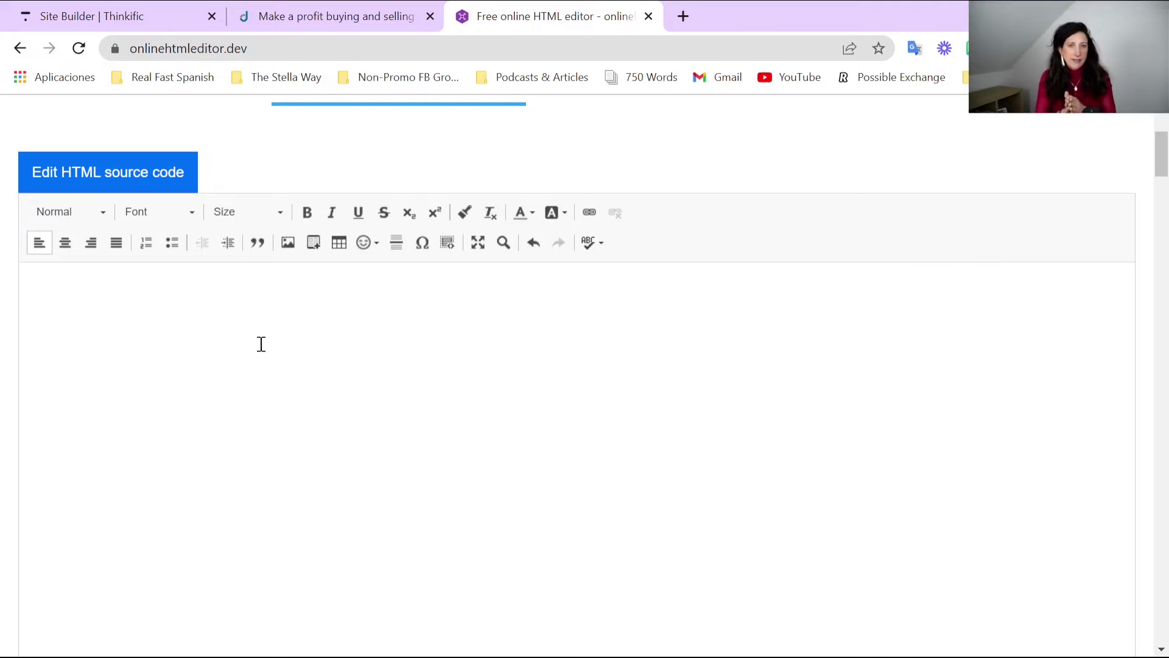
# Switch to the Site Builder, turn off code view in the Want Proof? section, and compare its content editor with the Online HTML Editor
pyautogui.click(86, 19)
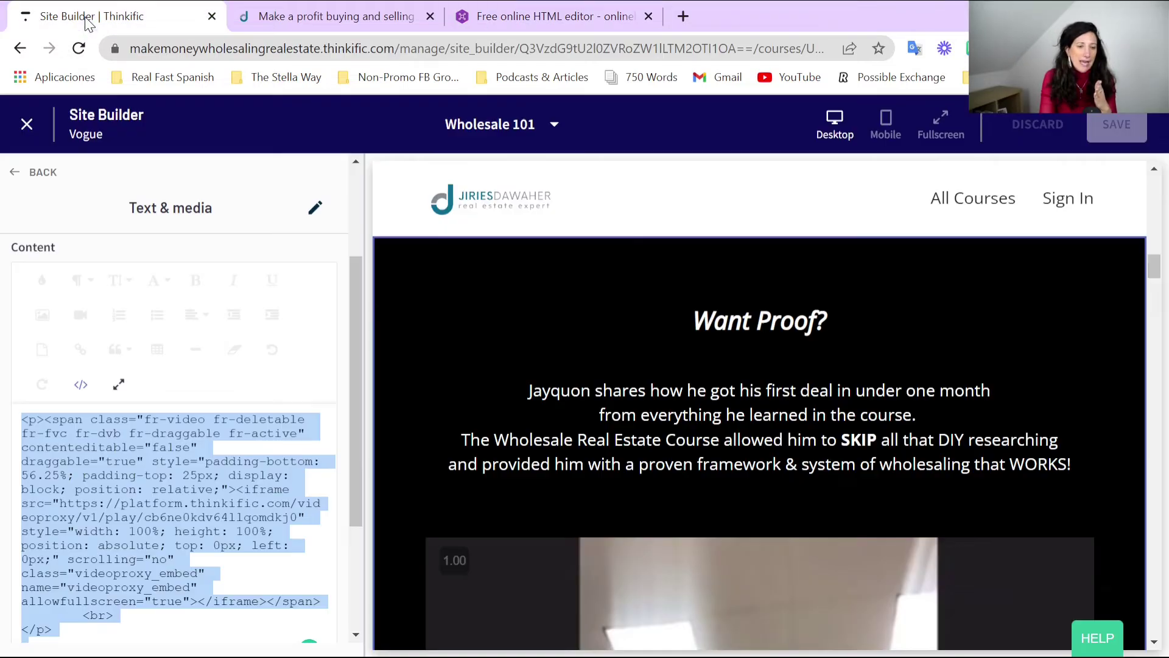
pyautogui.click(80, 389)
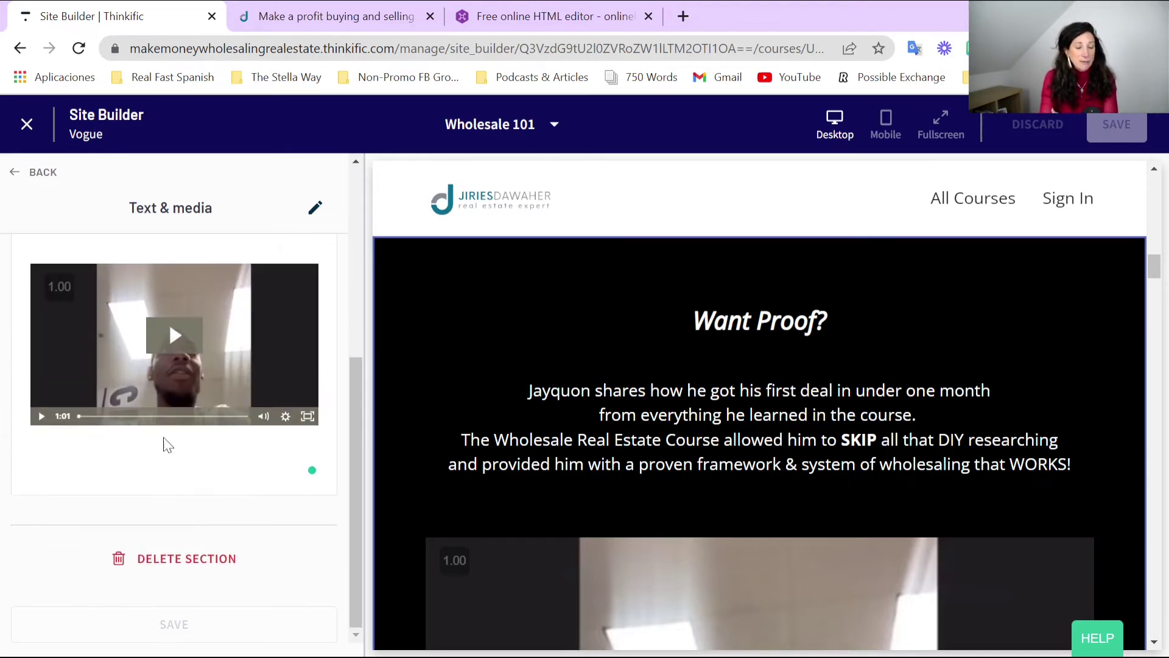
pyautogui.scroll(2, 162, 444)
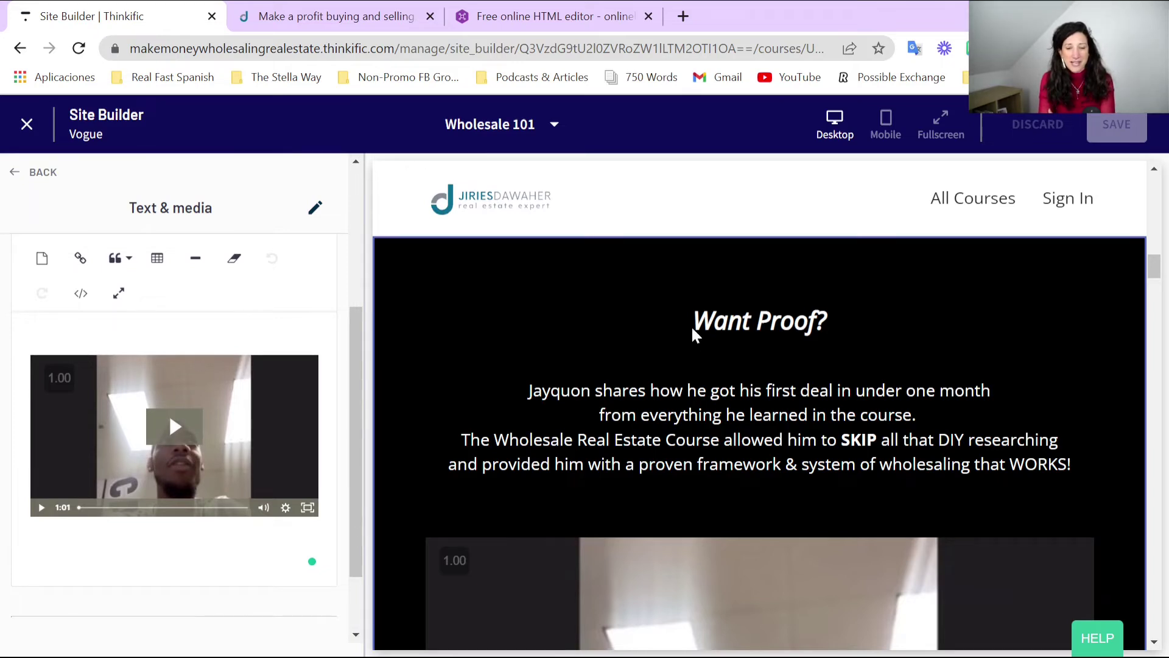
pyautogui.scroll(3, 154, 365)
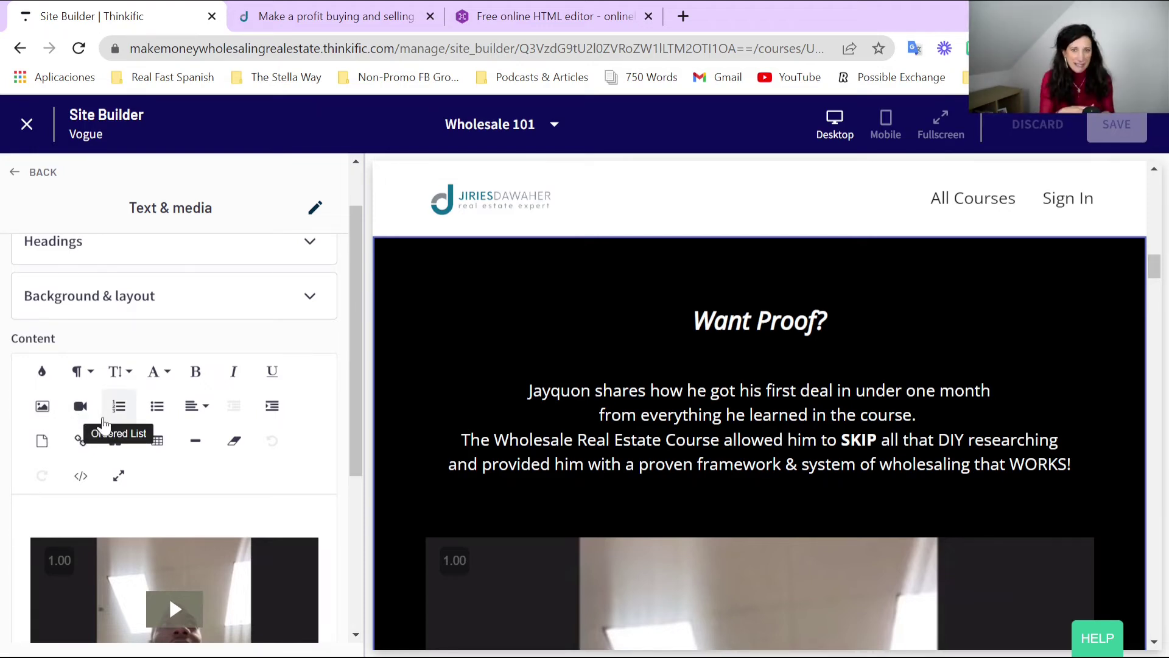
pyautogui.click(473, 22)
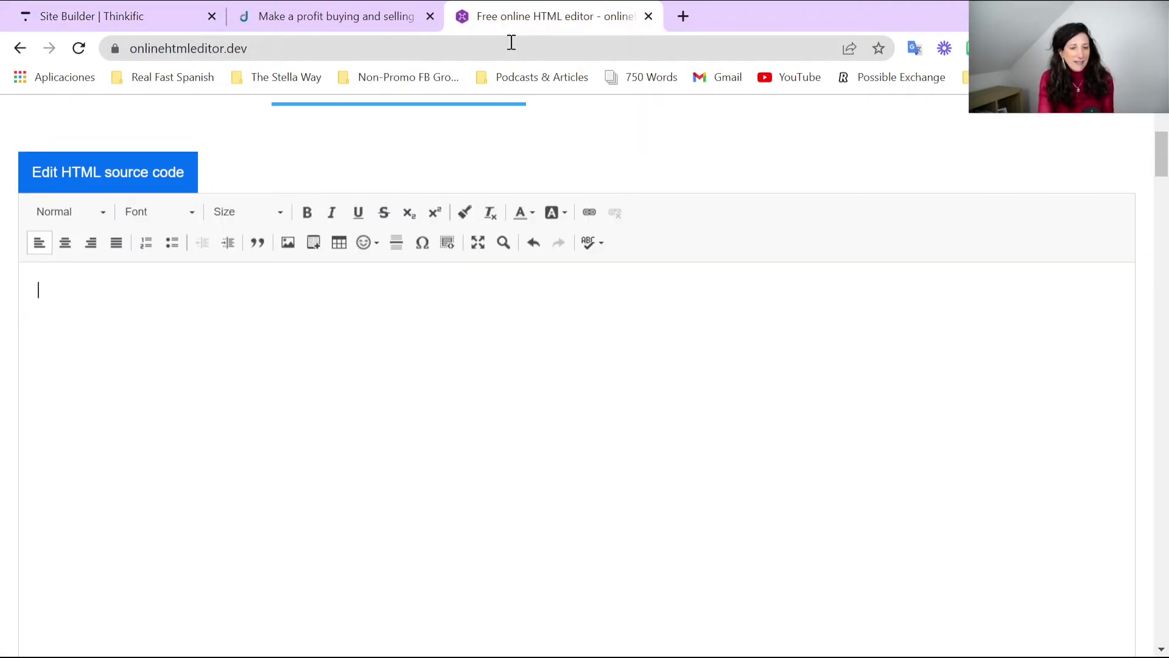
pyautogui.click(65, 15)
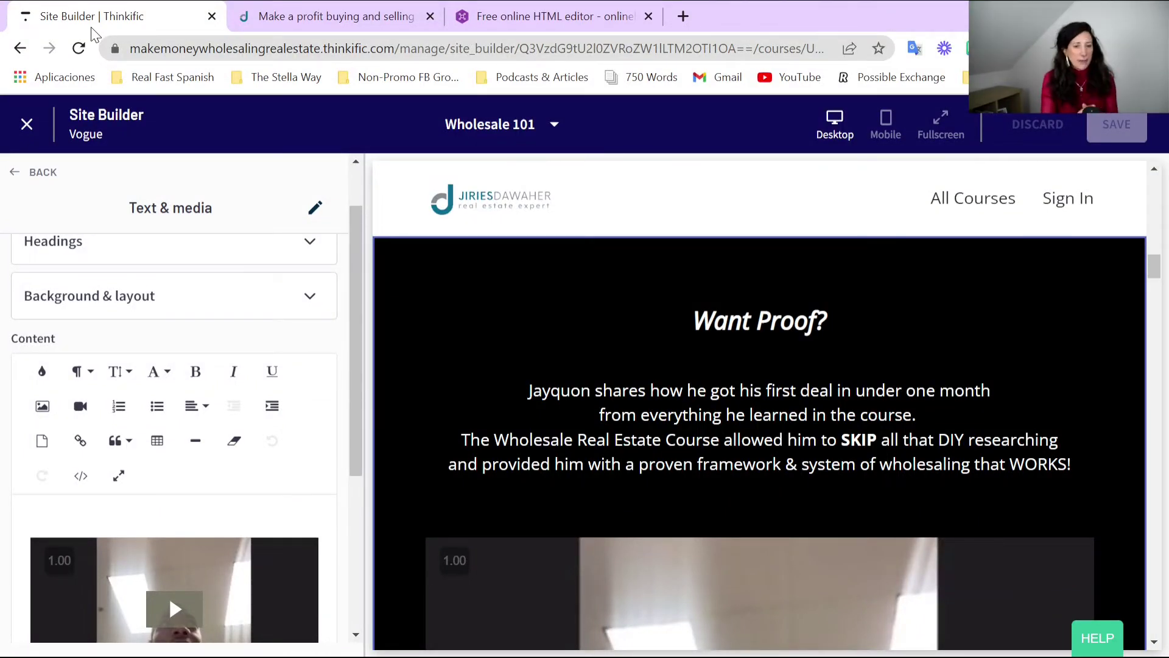
# Leave the Want Proof? section and open the Text & media section containing the TOTAL VALUE pricing text
pyautogui.click(13, 171)
pyautogui.scroll(-15, 659, 323)
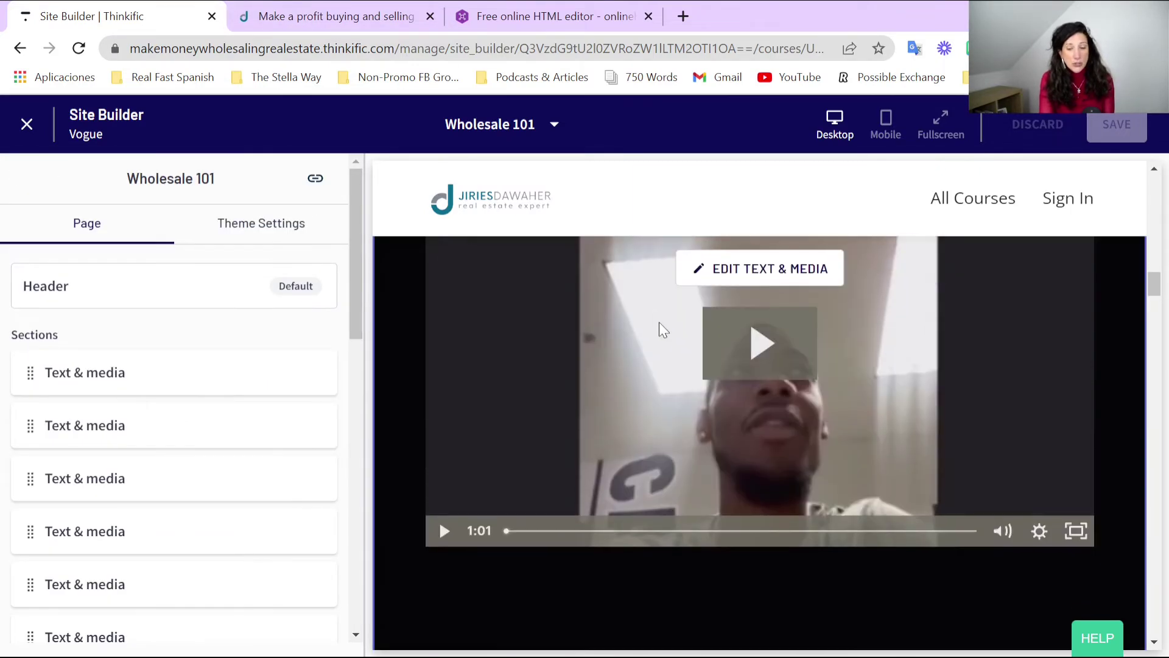
pyautogui.scroll(-15, 671, 337)
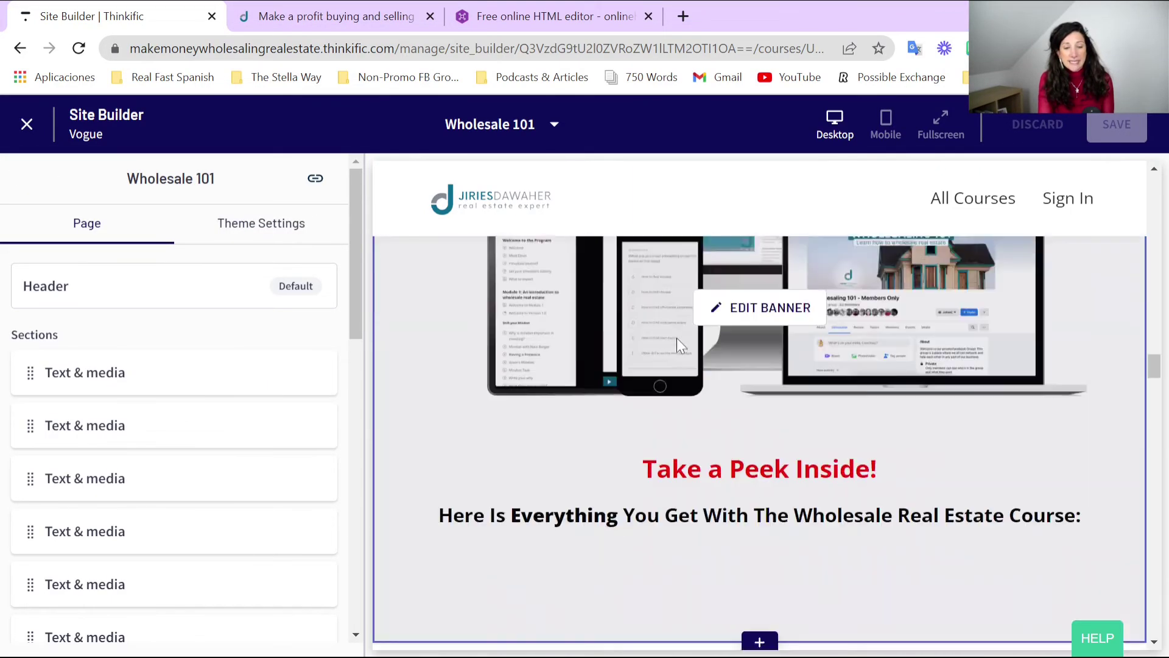
pyautogui.scroll(-15, 688, 350)
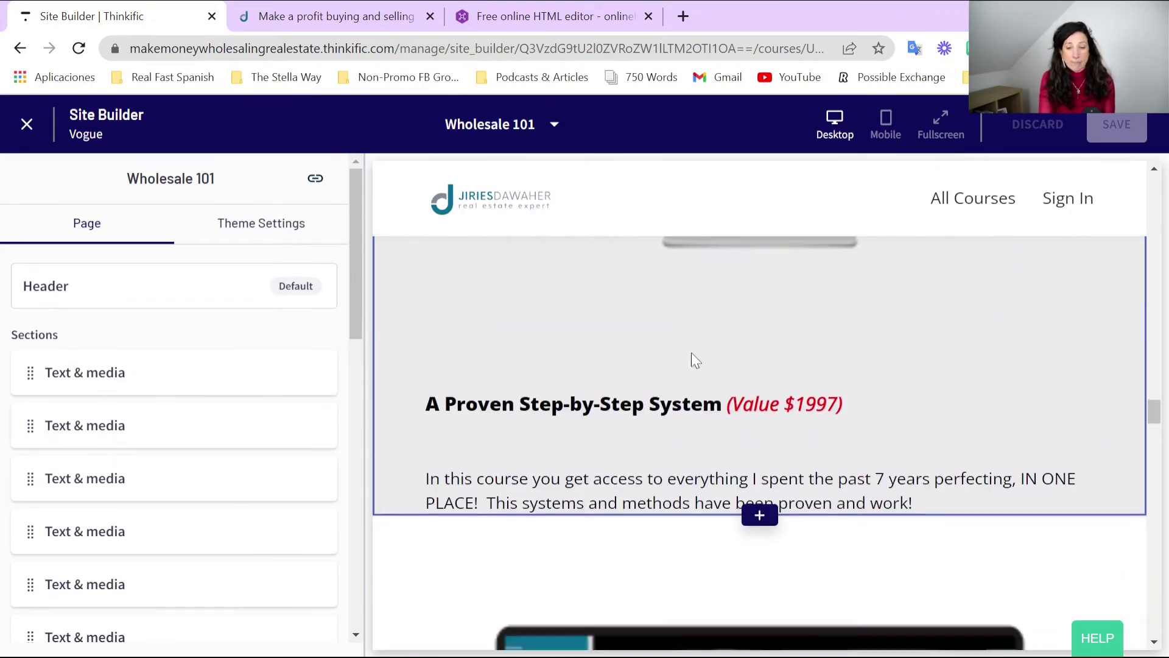
pyautogui.scroll(-15, 698, 364)
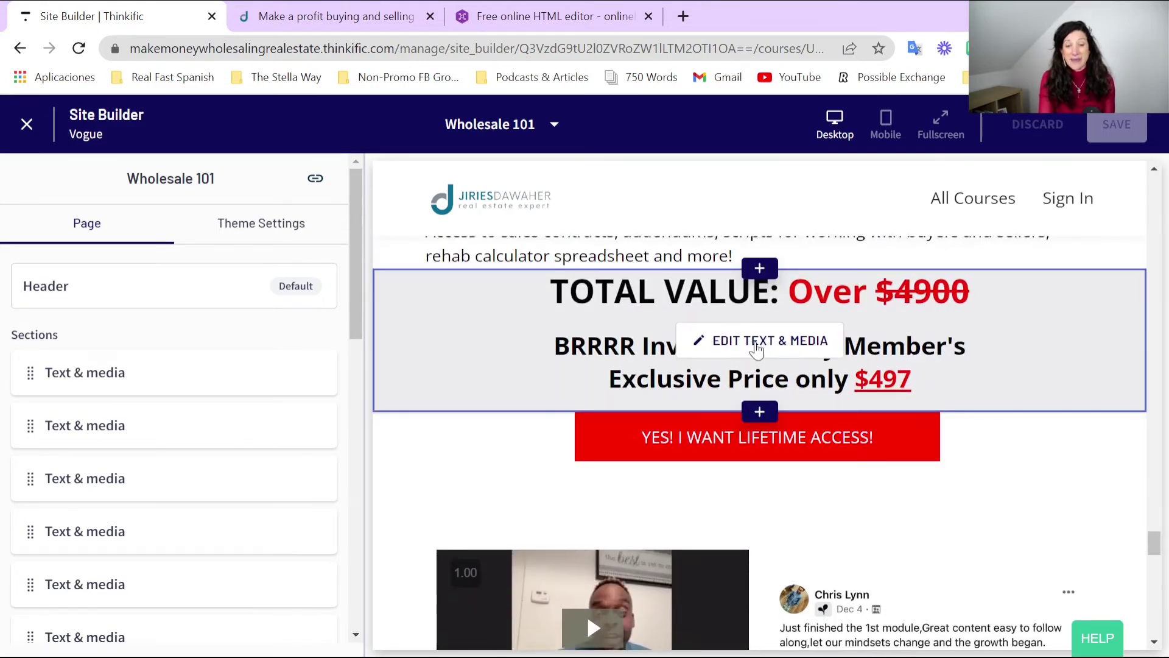
pyautogui.click(756, 343)
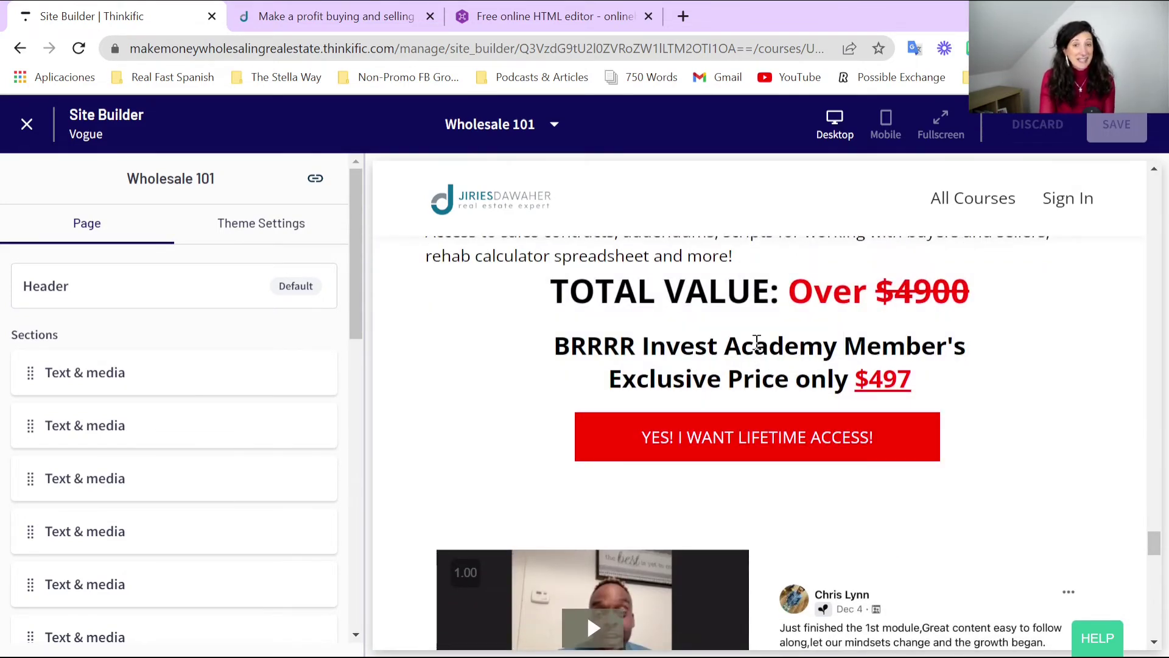
# Display the pricing section's content in code view and copy all of its HTML
pyautogui.scroll(-2, 191, 433)
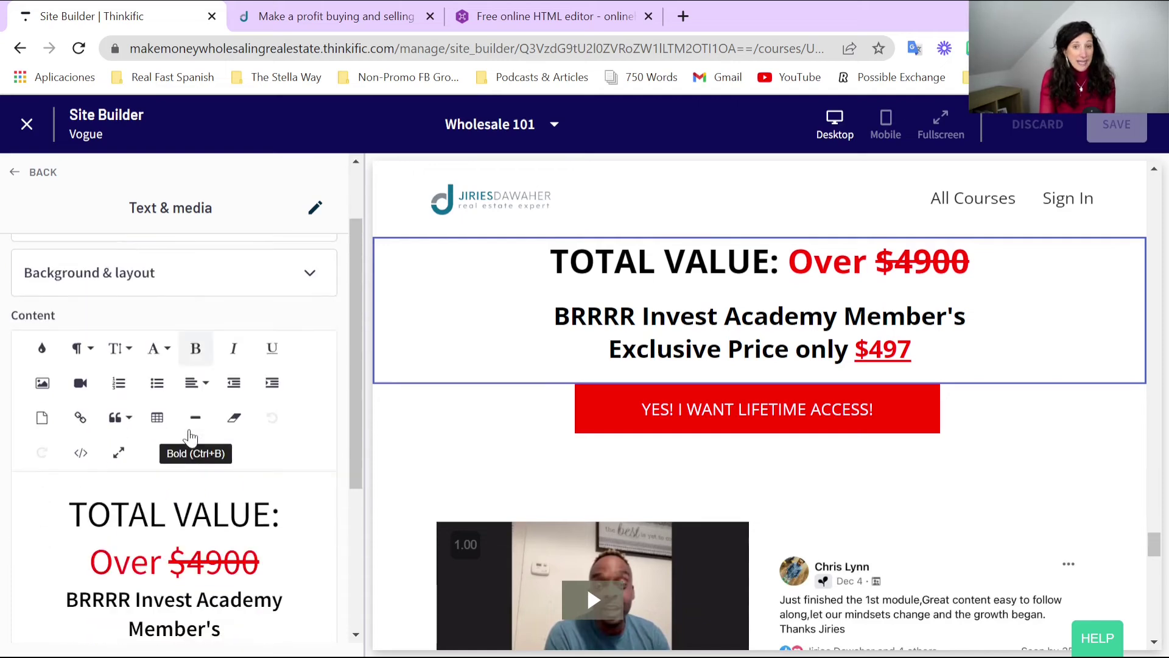
pyautogui.scroll(-2, 190, 434)
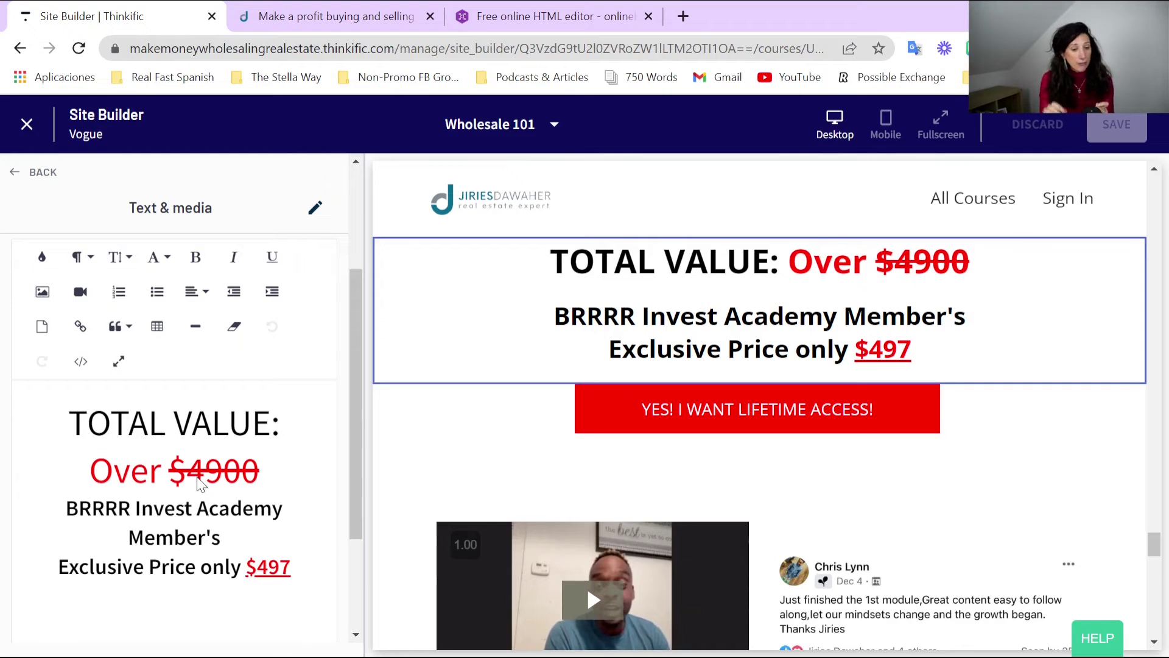
pyautogui.click(80, 361)
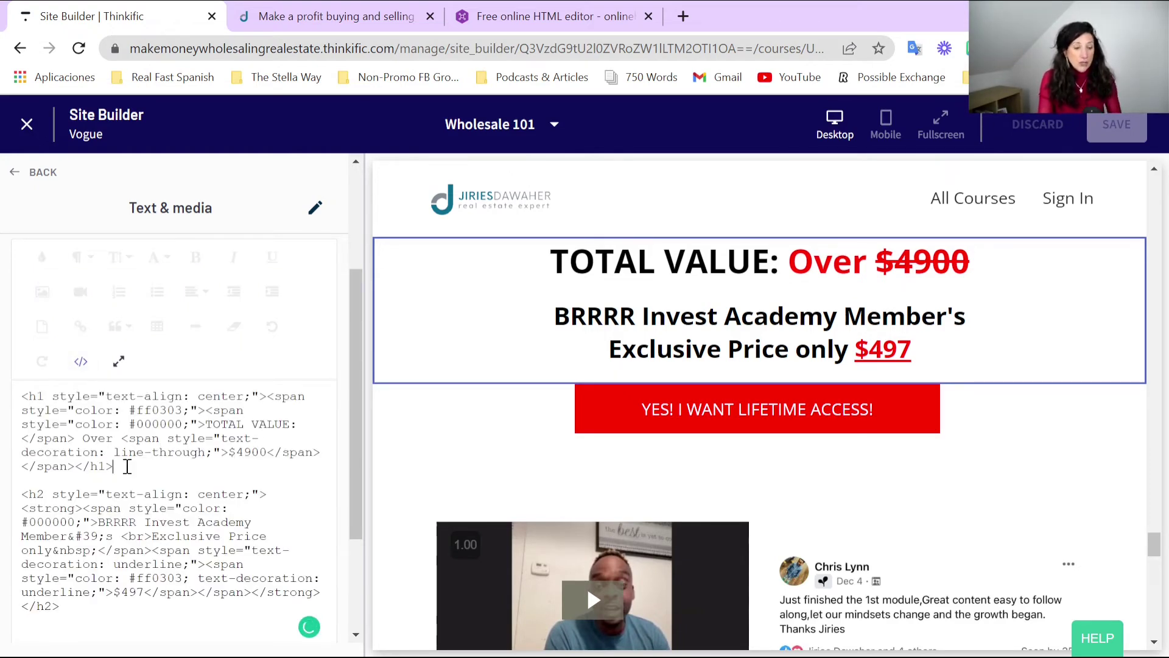
pyautogui.hotkey('ctrl', 'a')
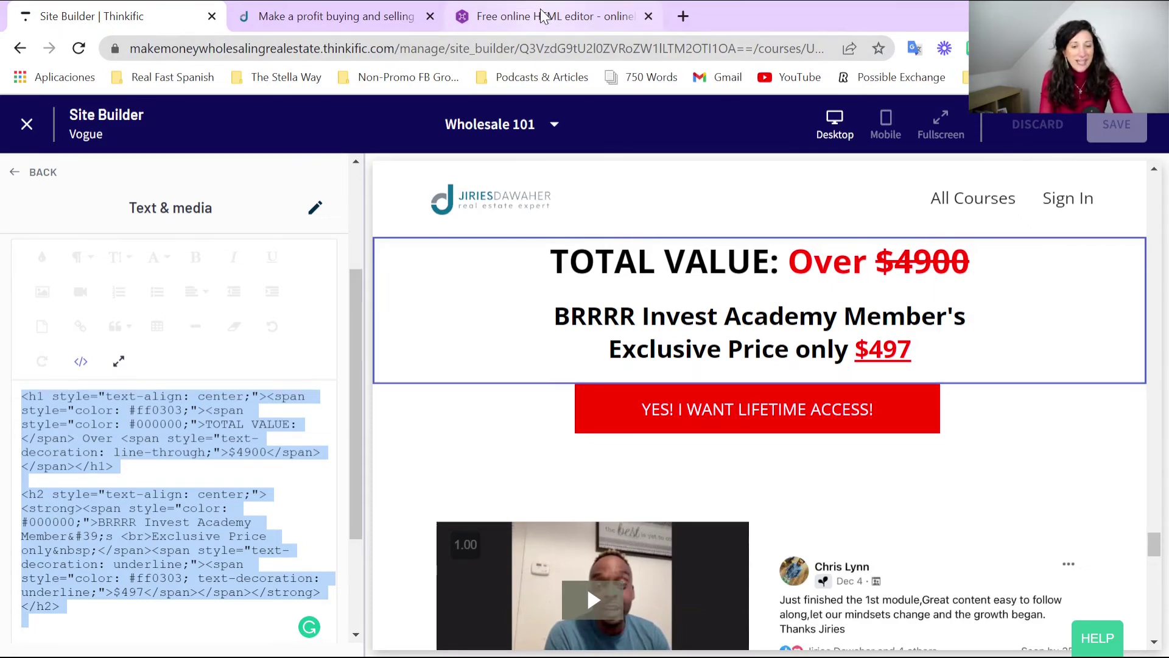
# Switch to the Online HTML Editor and paste the copied TOTAL VALUE HTML into its source code view
pyautogui.click(468, 30)
pyautogui.click(121, 180)
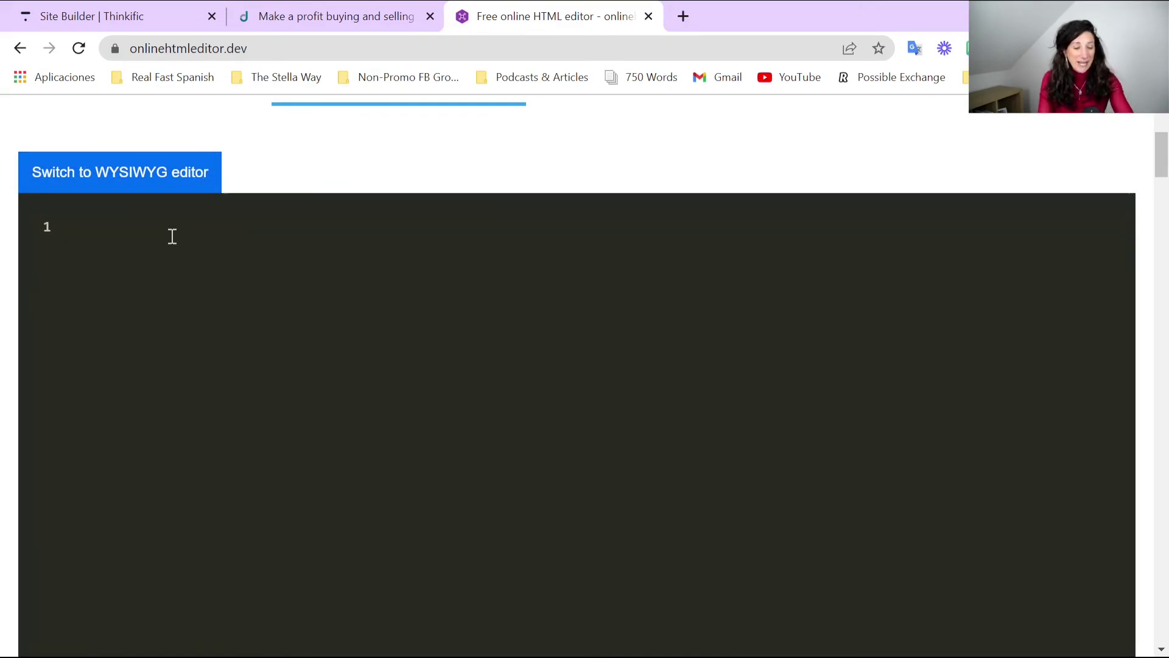
pyautogui.write('<h1 style="text-align: center;"><span style="color: #ff0303;"><span style="color: #000000;">TOTAL VALUE:</span> Over <span style="text-decoration: line-through;">$4900</span></span></h1>  <h2 style="text-align: center;"><strong><span style="color: #000000;">BRRRR Invest Academy Member&#39;s <br>Exclusive Price only&nbsp;</span><span style="text-decoration: underline;"><span style="color: #ff0303; text-decoration: underline;">$497</span></span></strong></h2>')
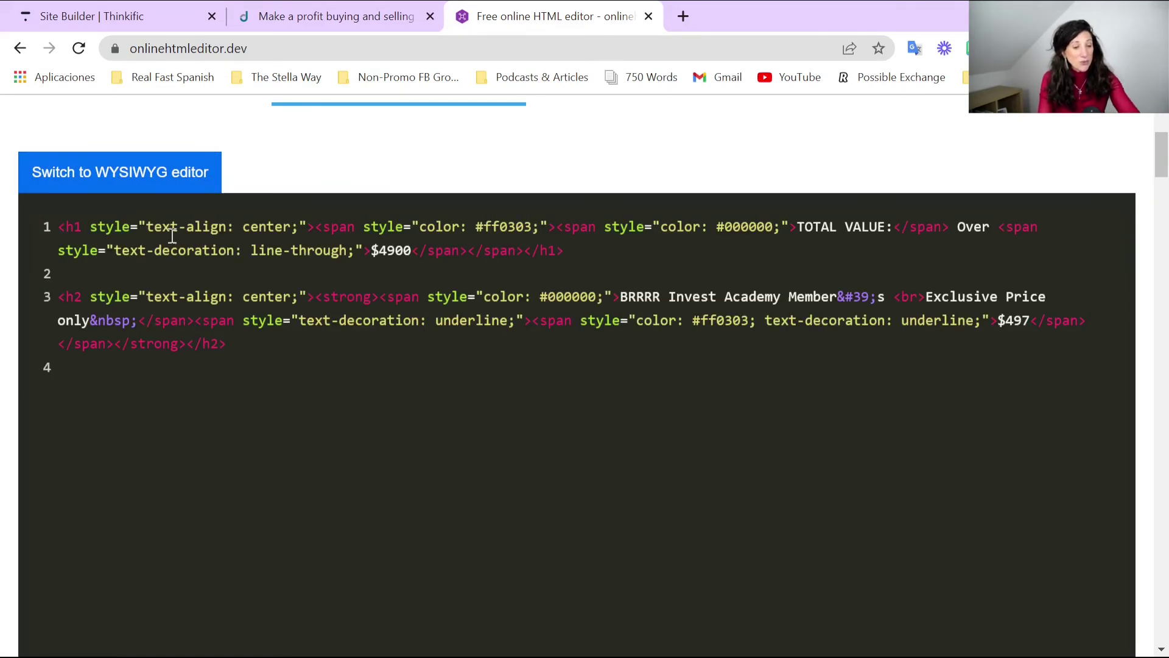
# Preview the pasted pricing text in the WYSIWYG editor, then reopen its HTML source and select all the code
pyautogui.click(127, 179)
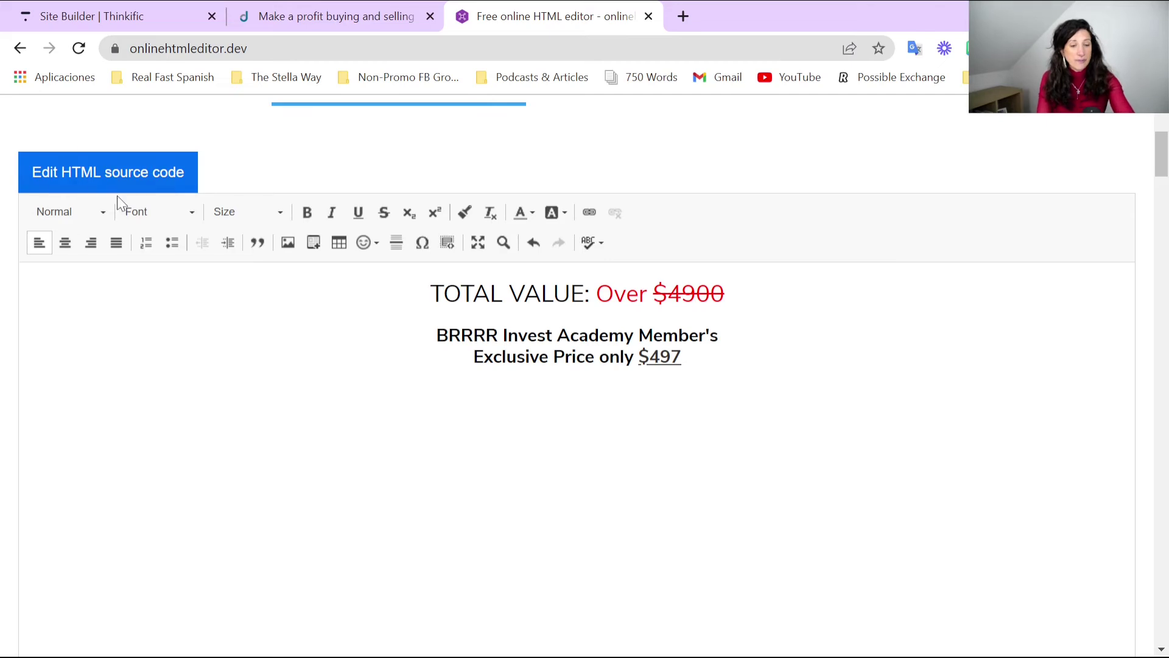
pyautogui.click(104, 181)
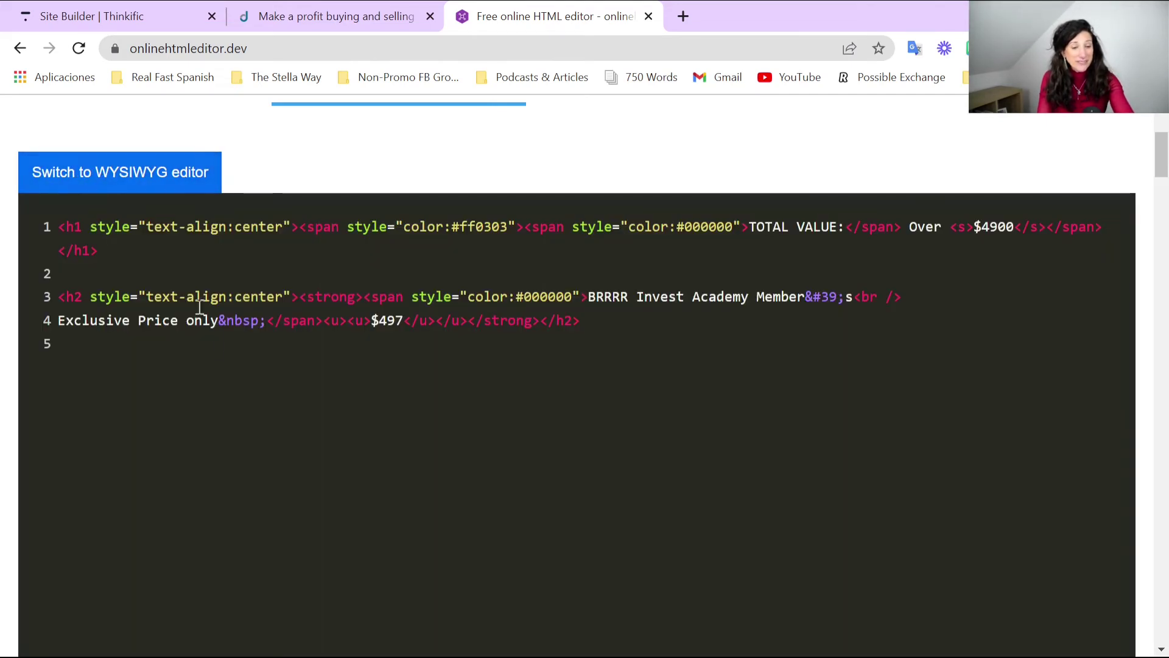
pyautogui.hotkey('ctrl', 'a')
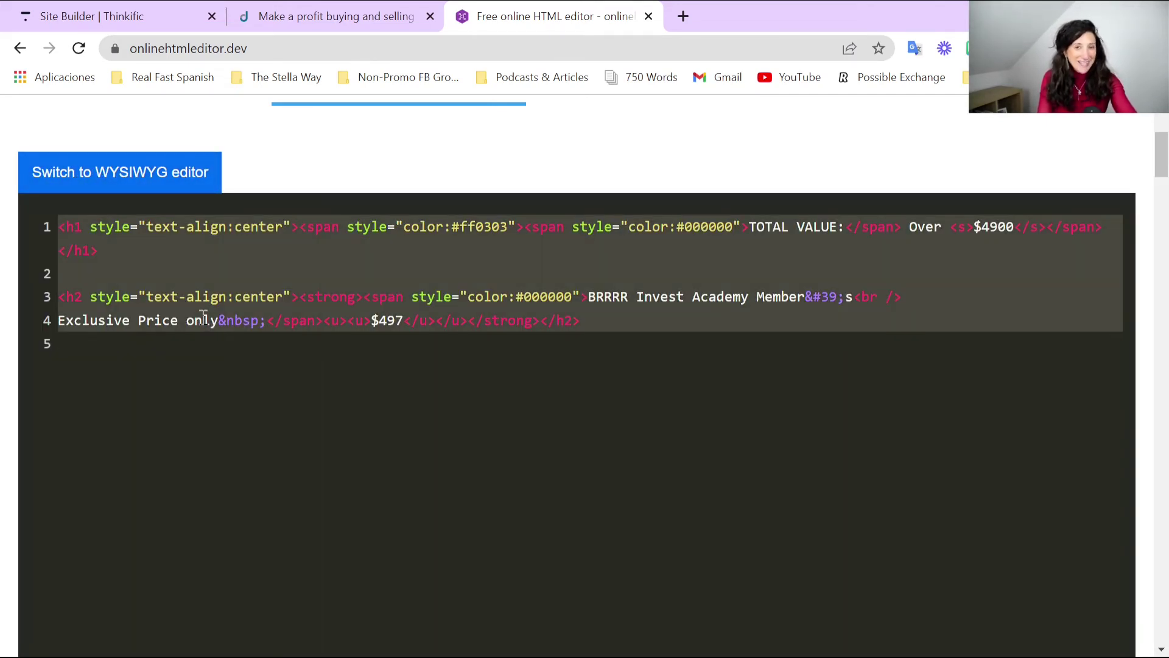
# Return to the Site Builder, turn off code view in the pricing section, and review its formatted text and save option
pyautogui.click(86, 17)
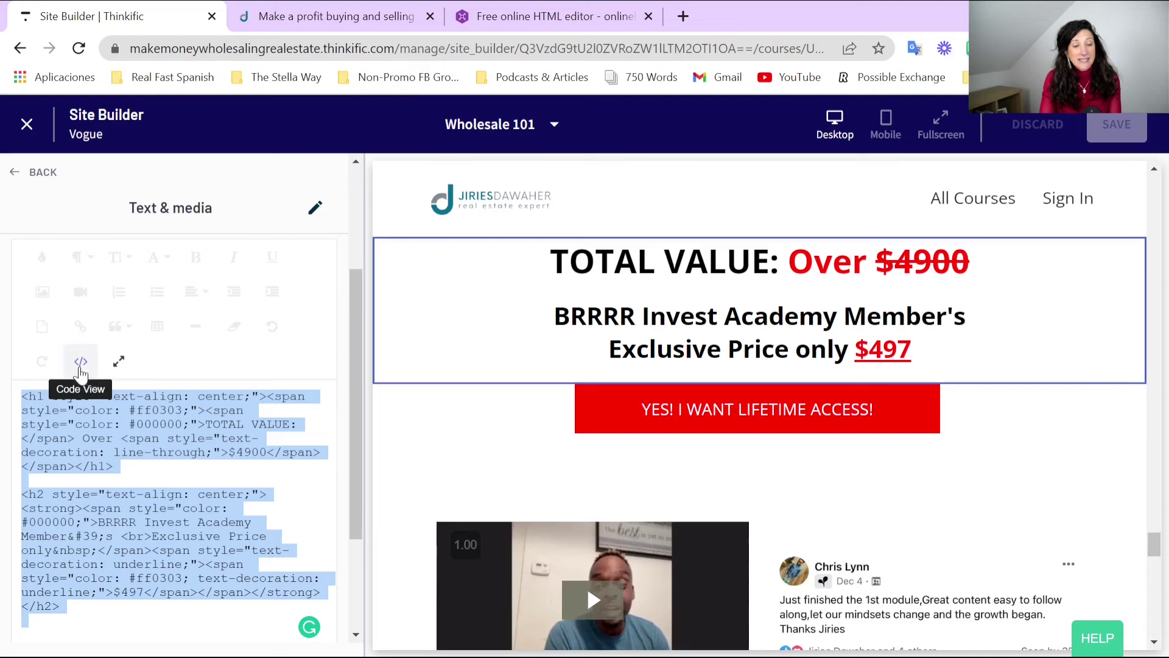
pyautogui.click(149, 453)
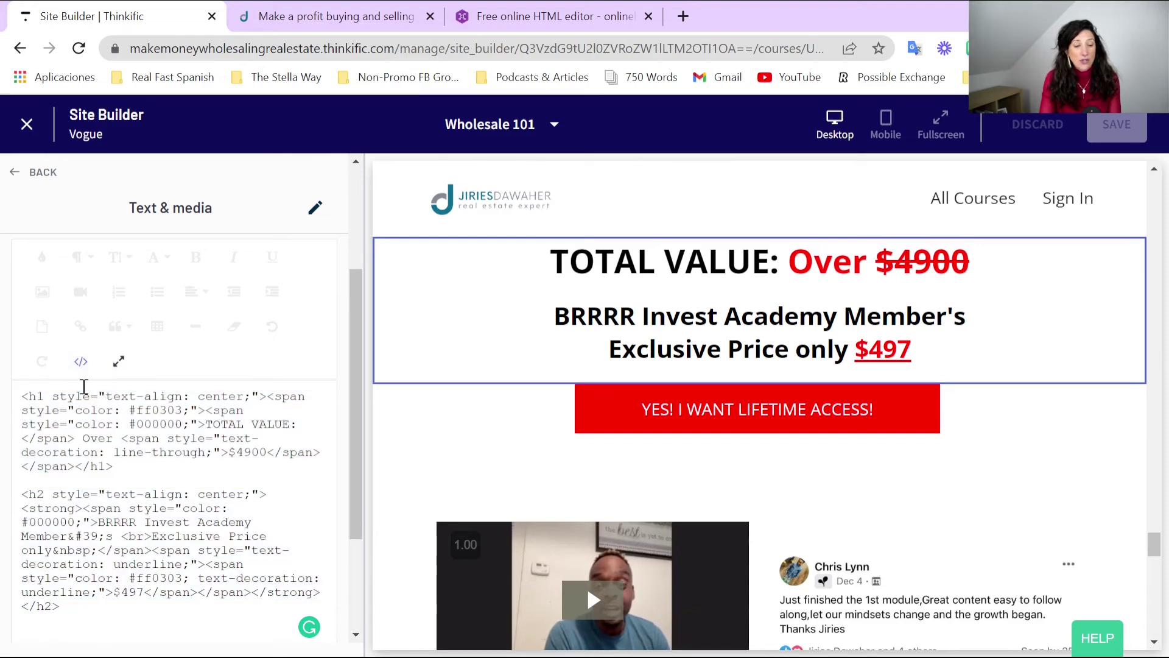
pyautogui.click(81, 361)
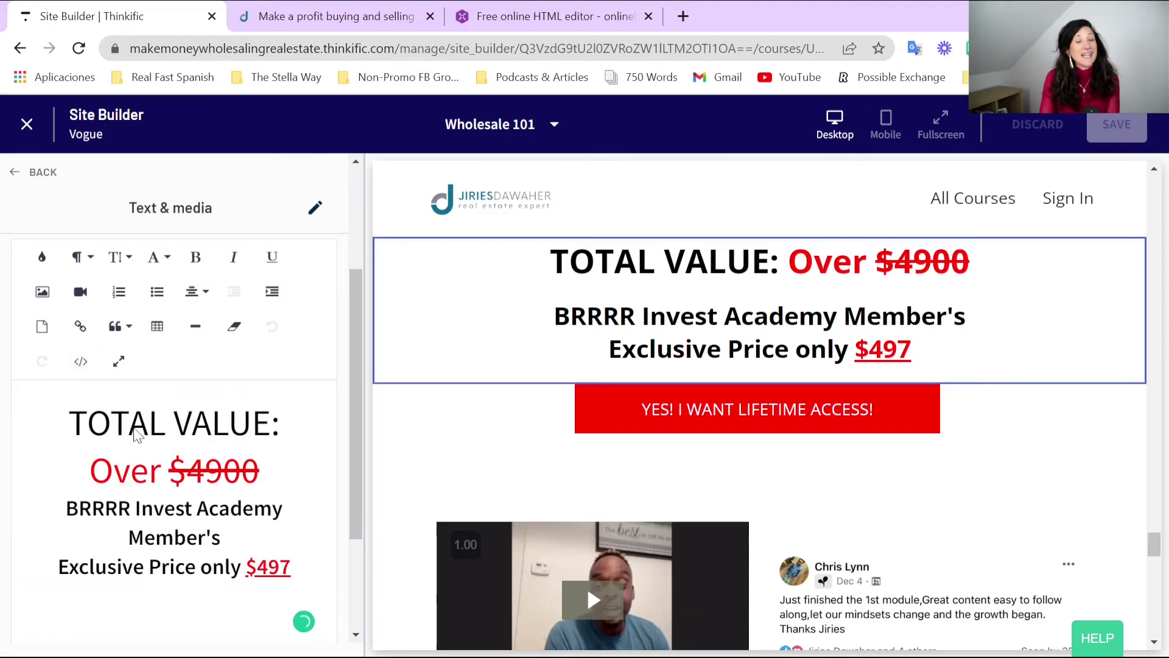
pyautogui.scroll(-3, 139, 454)
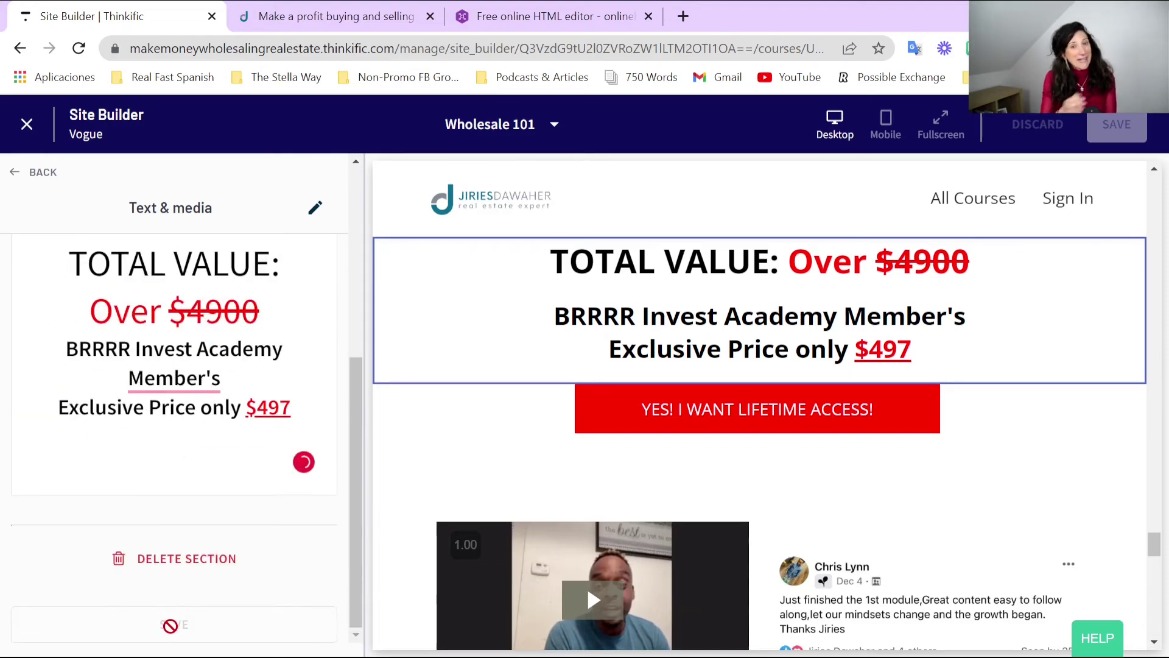